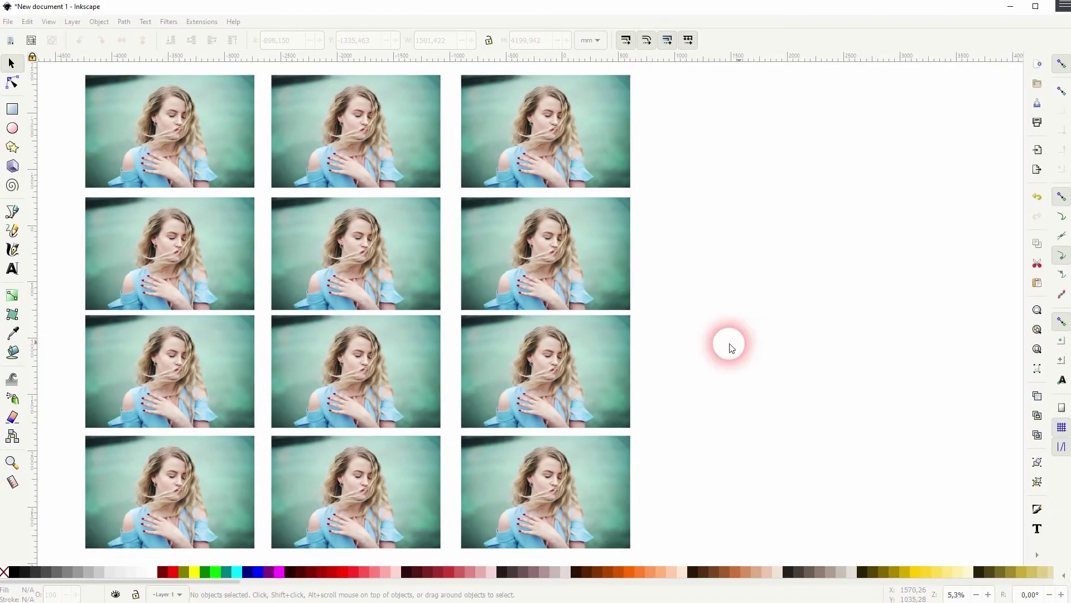
# - Apply the Basic Diffuse Bump filter to the second photo in the first column
pyautogui.click(177, 171)
pyautogui.click(188, 267)
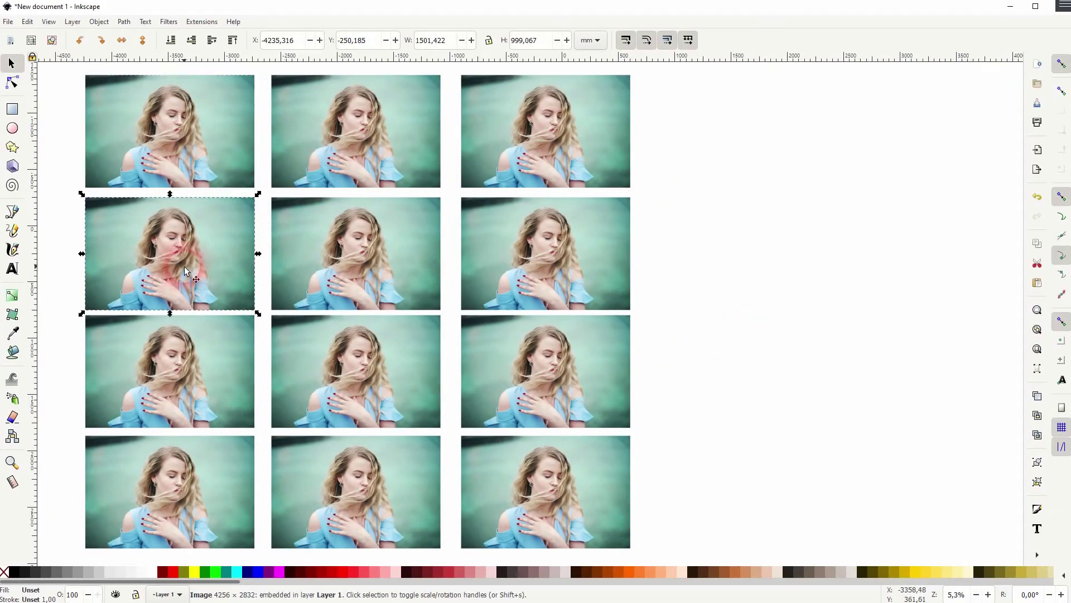
pyautogui.click(169, 21)
pyautogui.moveTo(209, 61)
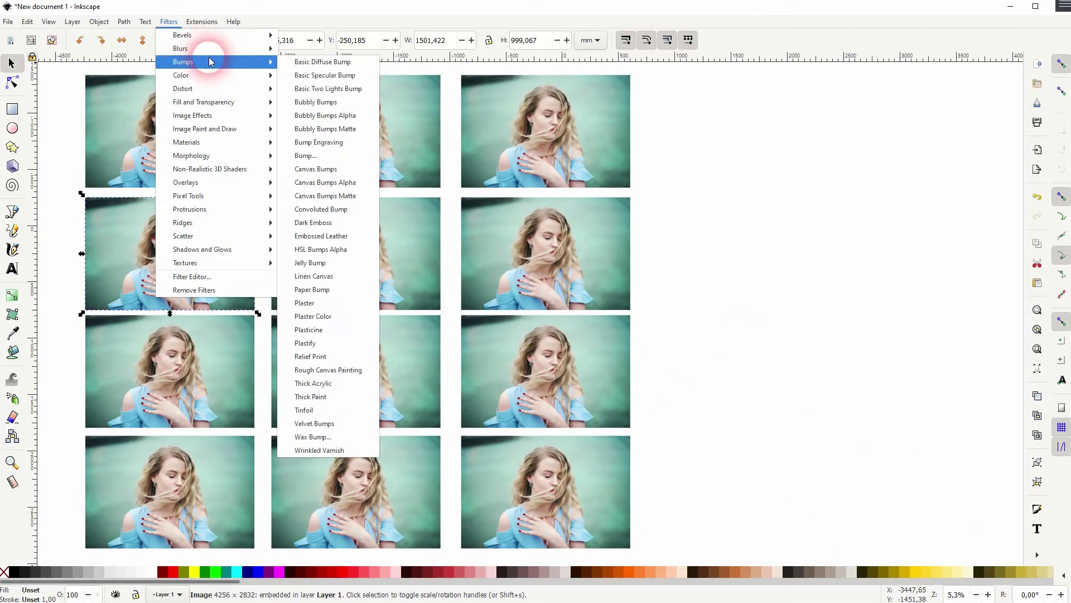
pyautogui.click(300, 63)
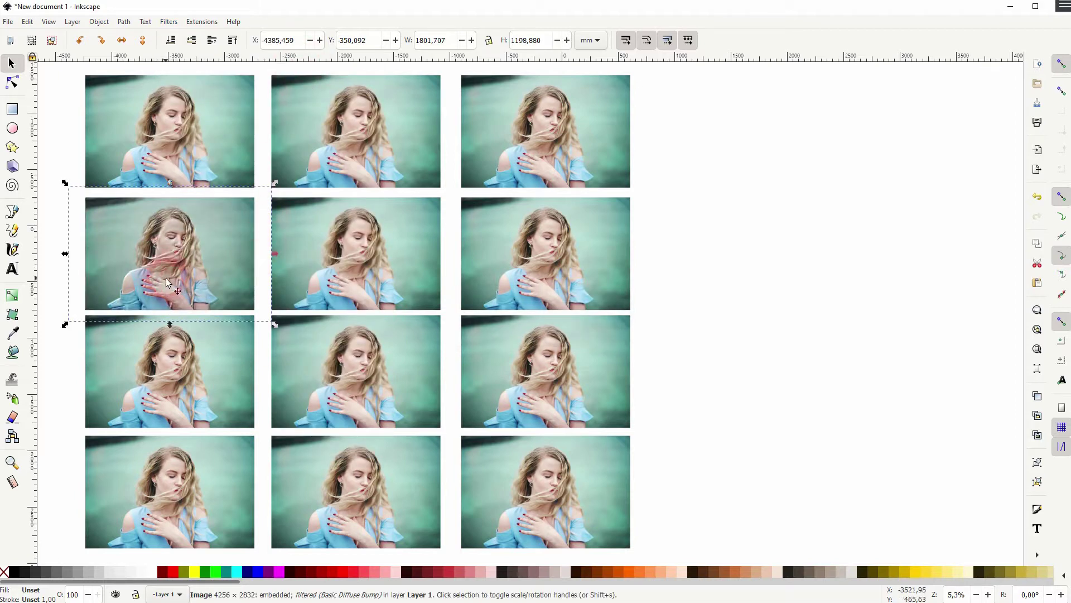
# - Try the Bubbly Bumps Alpha filter on the third photo in the first column, and undo it
pyautogui.scroll(2, 146, 231)
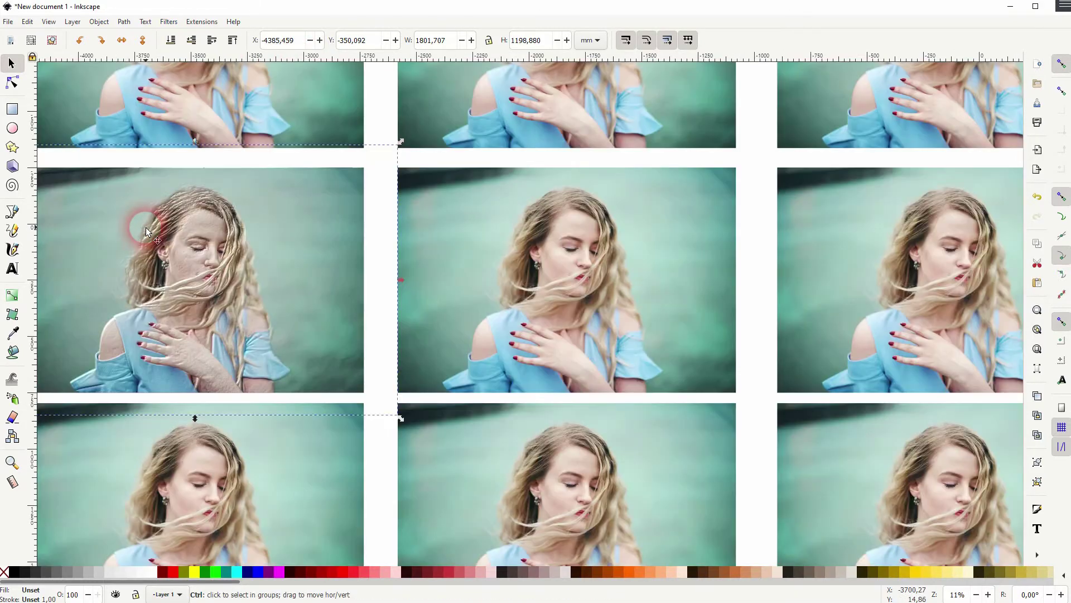
pyautogui.moveTo(219, 255); pyautogui.dragTo(433, 372)
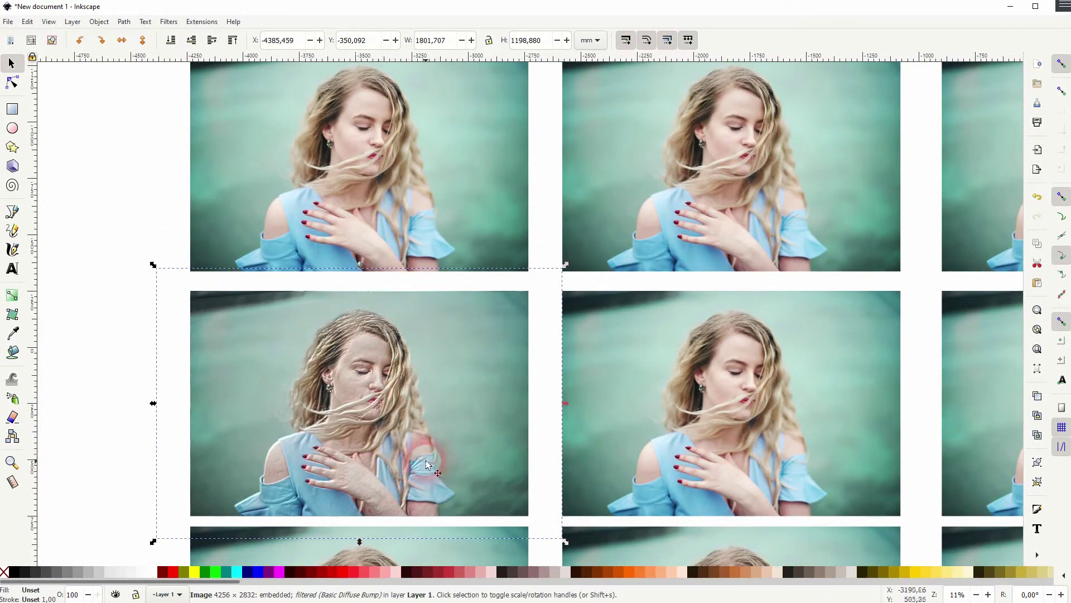
pyautogui.moveTo(427, 464); pyautogui.dragTo(388, 244)
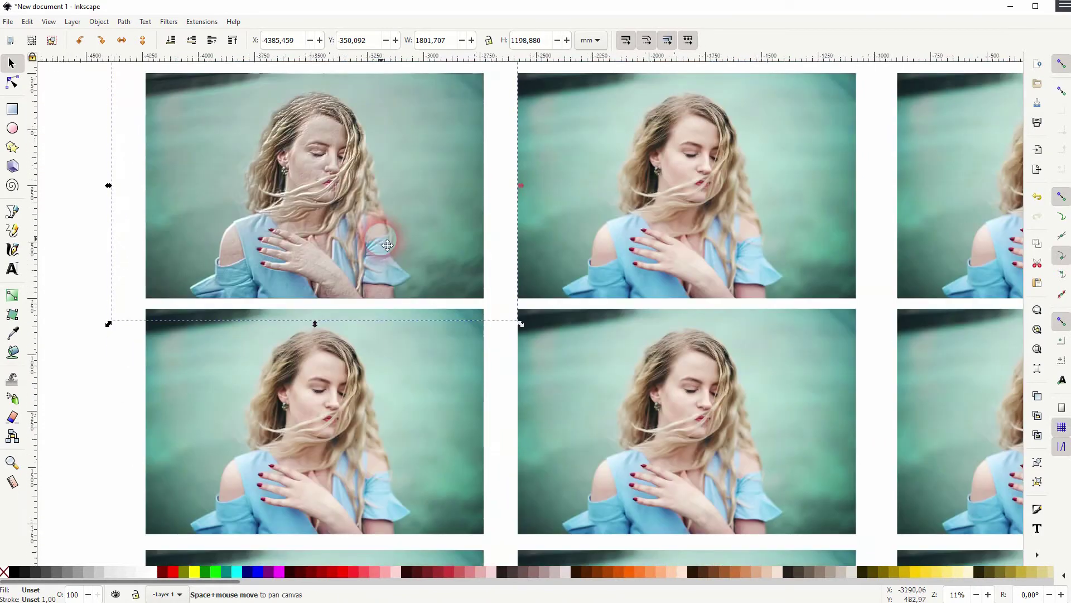
pyautogui.click(407, 406)
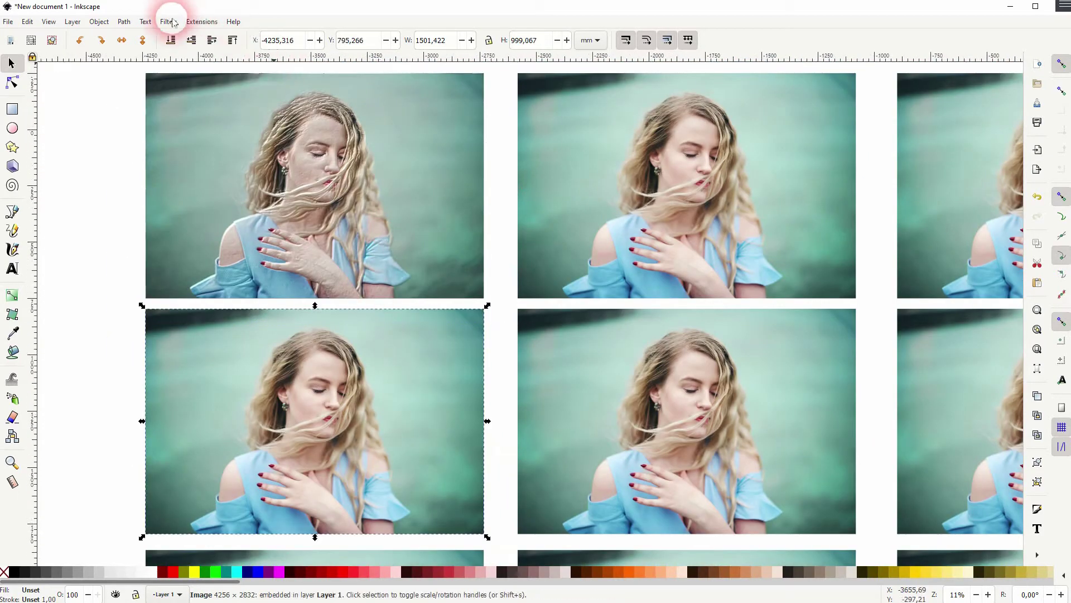
pyautogui.click(170, 22)
pyautogui.click(193, 62)
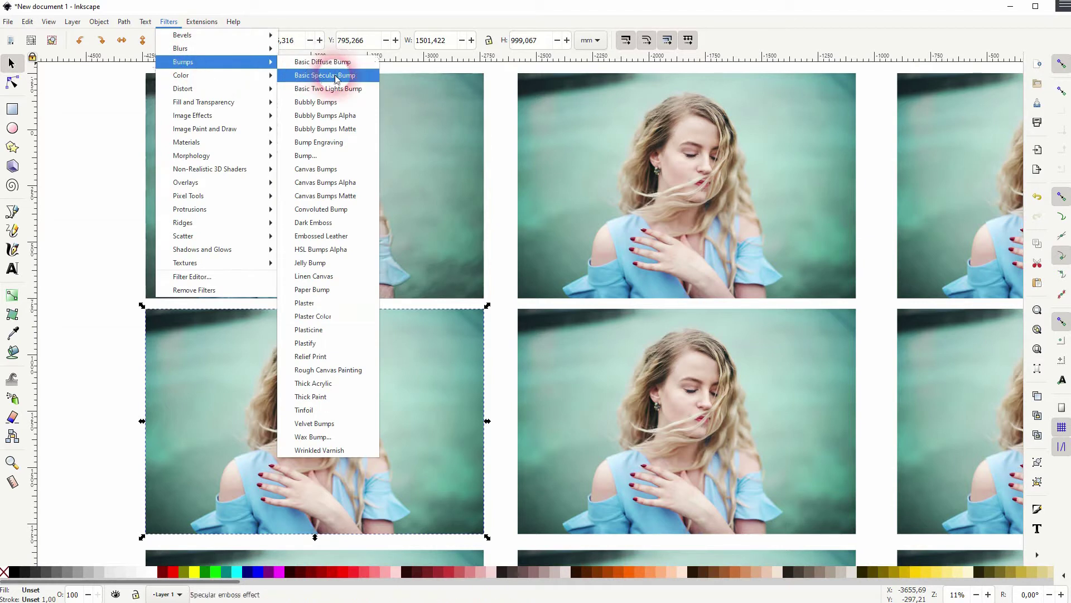
pyautogui.click(347, 115)
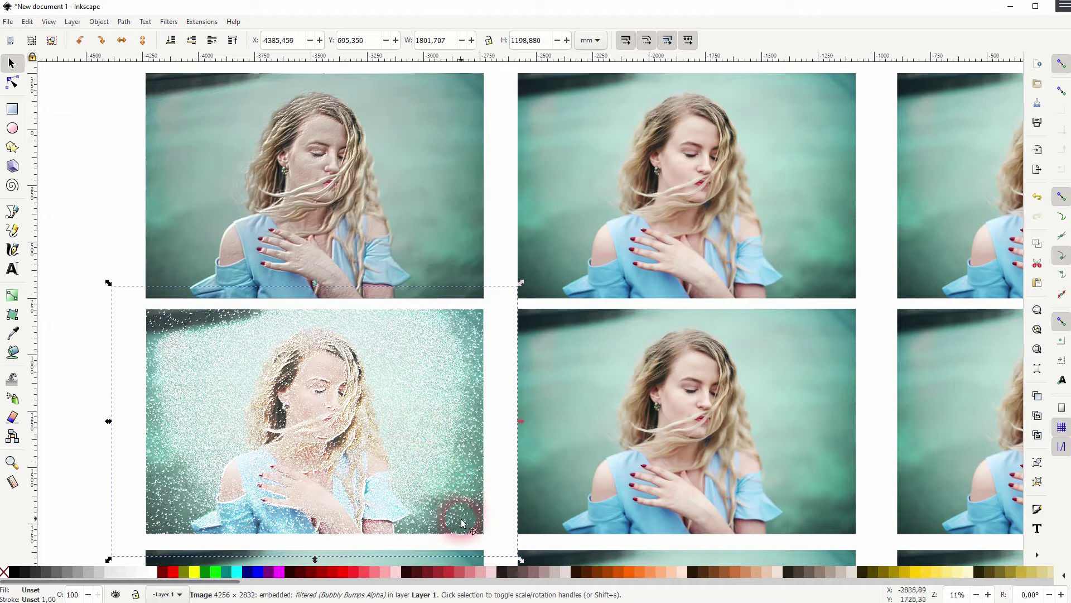
pyautogui.hotkey('ctrl', 'z')
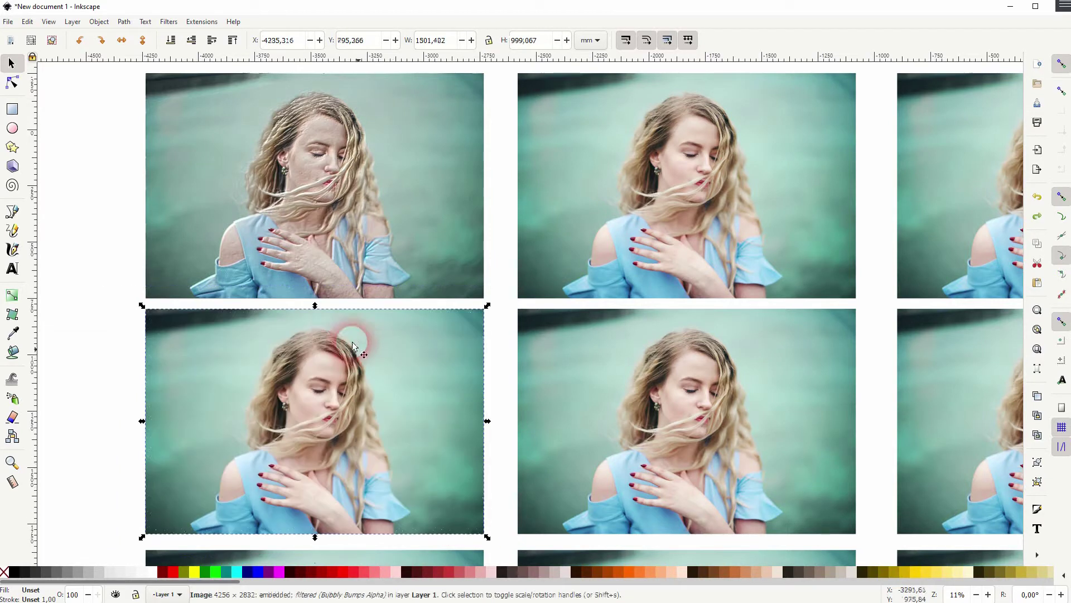
# - Apply the Bubbly Bumps filter to the third photo in the first column
pyautogui.click(167, 22)
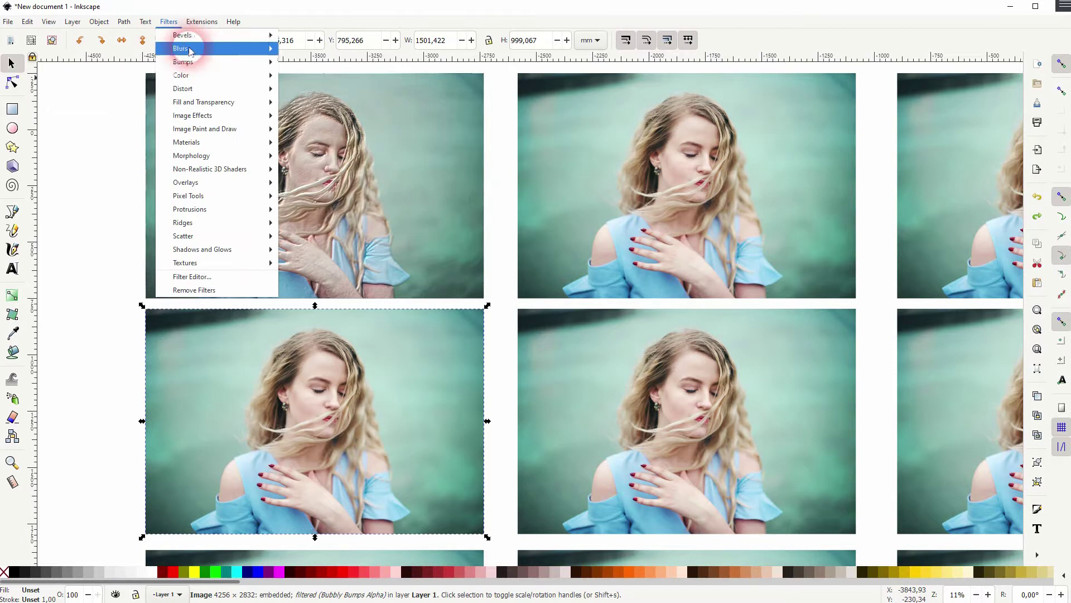
pyautogui.moveTo(190, 62)
pyautogui.click(341, 106)
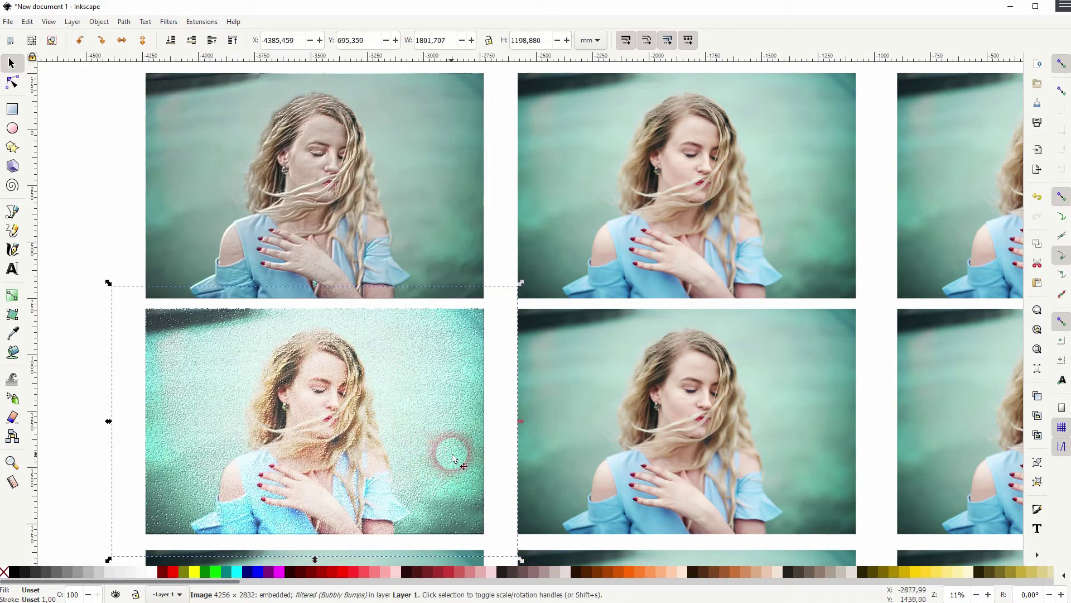
# - Apply the Bump Engraving filter to the lowest photo in the first column
pyautogui.scroll(-10, 524, 467)
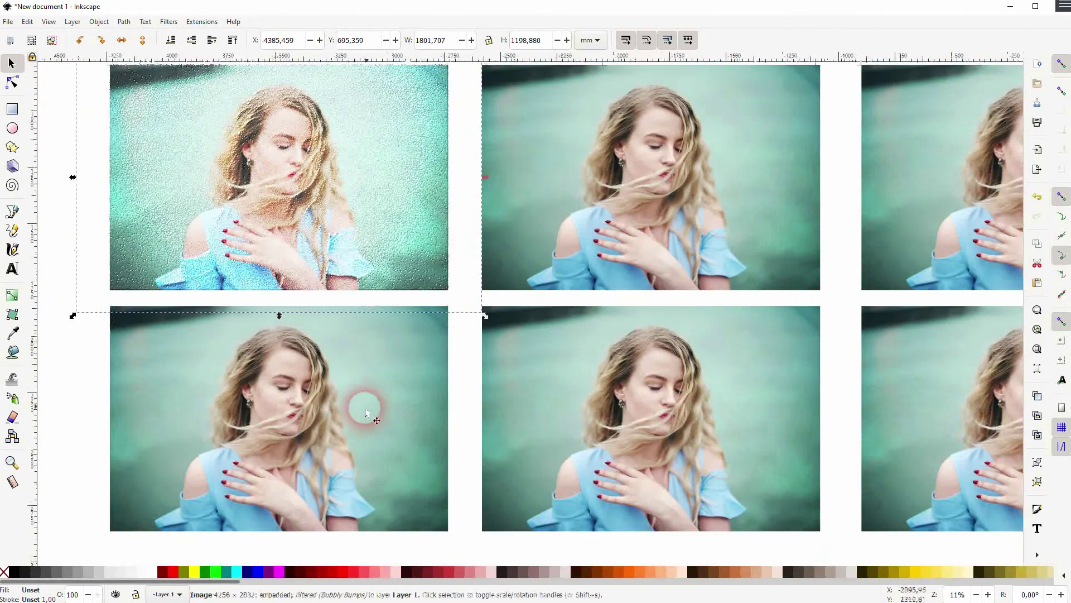
pyautogui.click(365, 412)
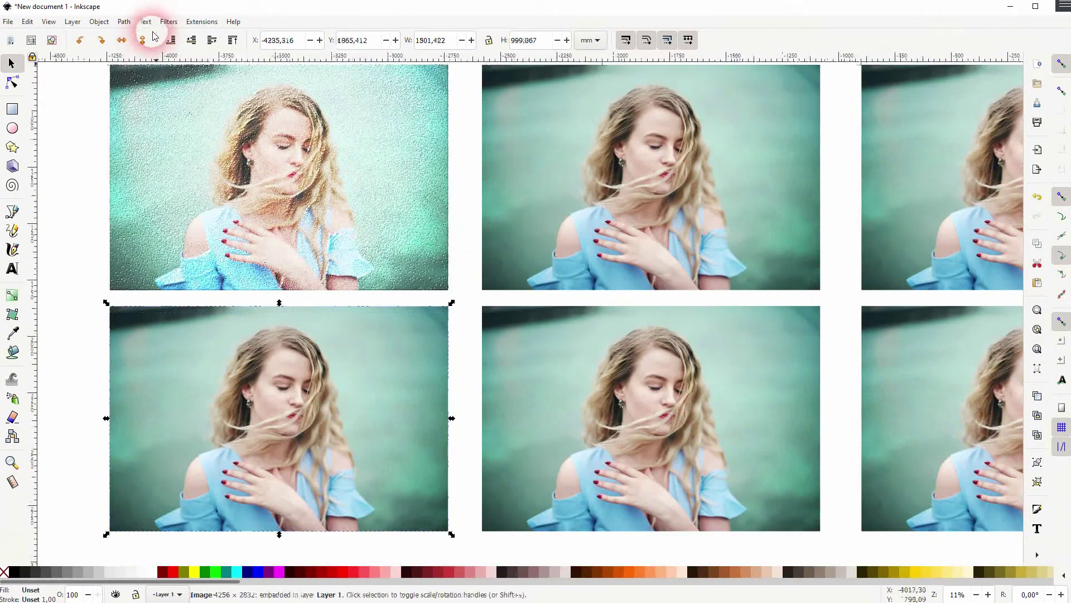
pyautogui.click(167, 22)
pyautogui.moveTo(198, 61)
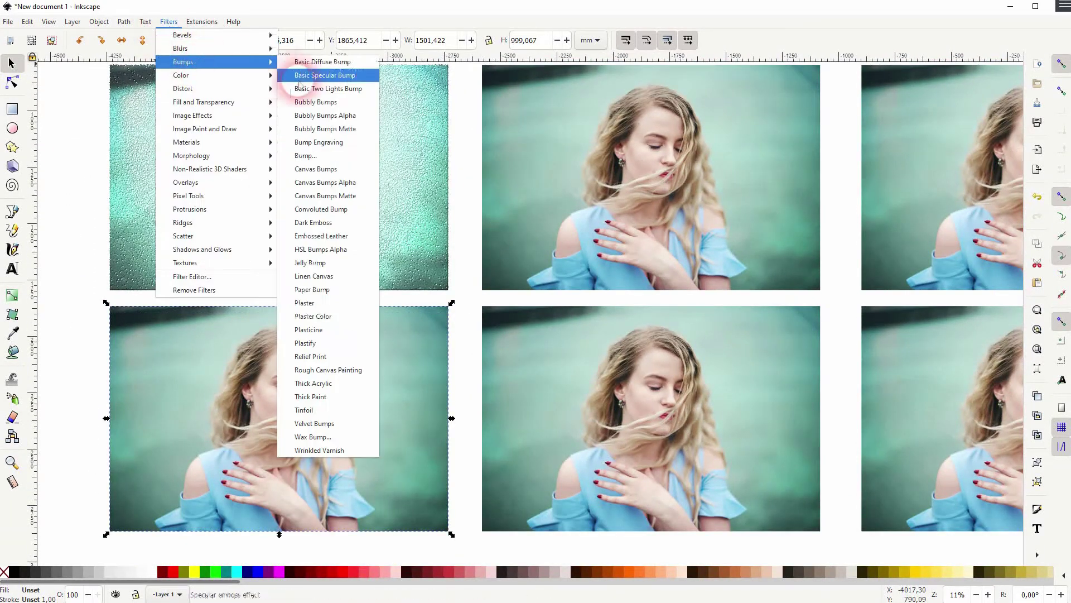
pyautogui.click(318, 142)
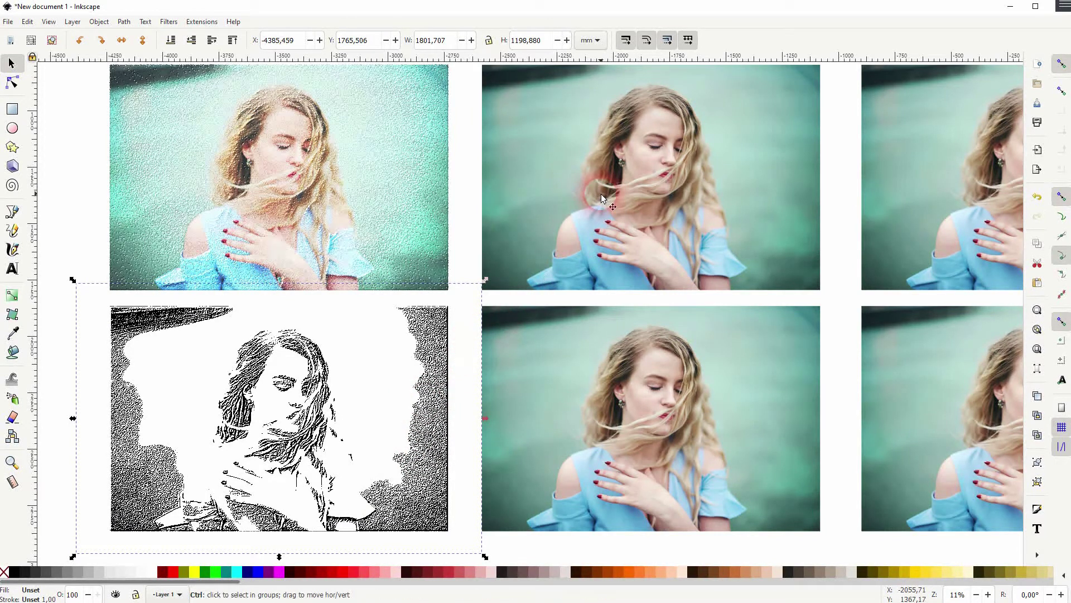
# - Open the adjustable Bump filter for the uppermost photo in the middle column and enable its live preview
pyautogui.scroll(-1, 601, 194)
pyautogui.press('space')
pyautogui.moveTo(643, 150); pyautogui.dragTo(439, 445)
pyautogui.moveTo(410, 288); pyautogui.dragTo(415, 360)
pyautogui.click(359, 199)
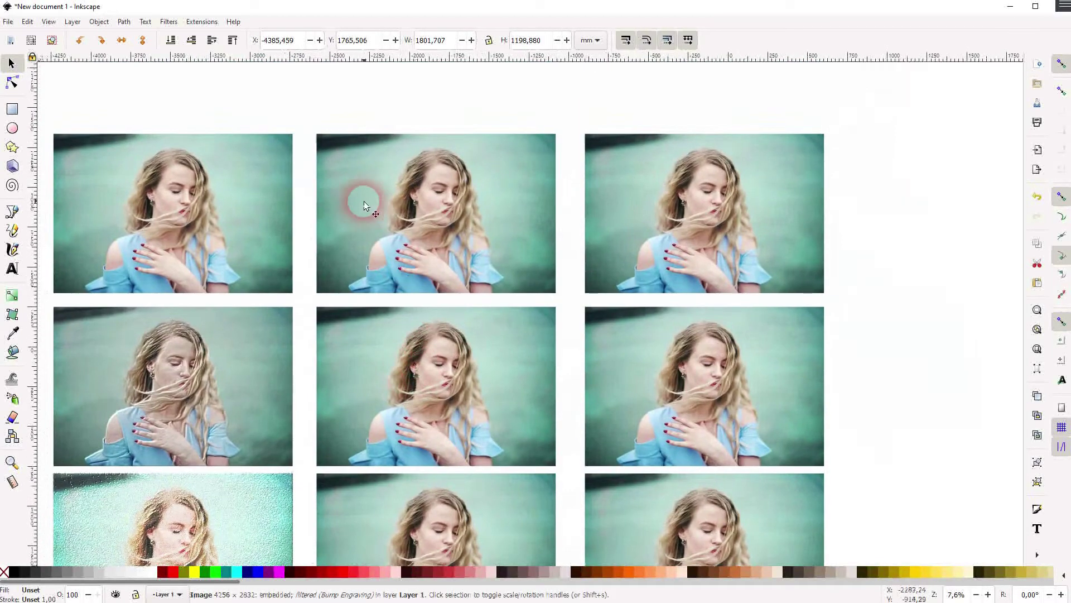
pyautogui.click(169, 21)
pyautogui.click(190, 61)
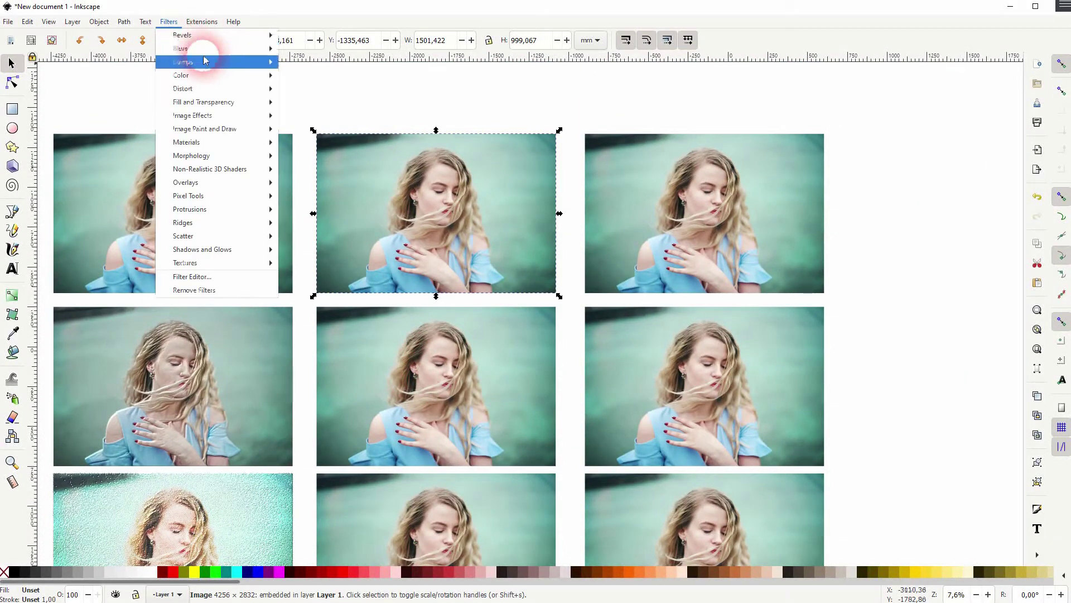
pyautogui.click(345, 156)
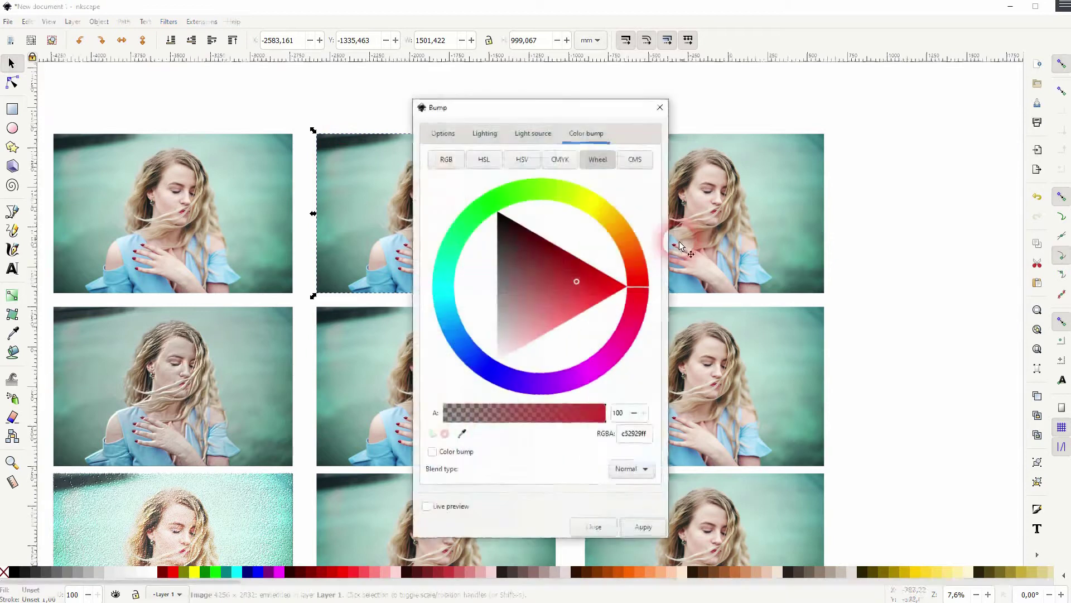
pyautogui.moveTo(580, 112); pyautogui.dragTo(897, 107)
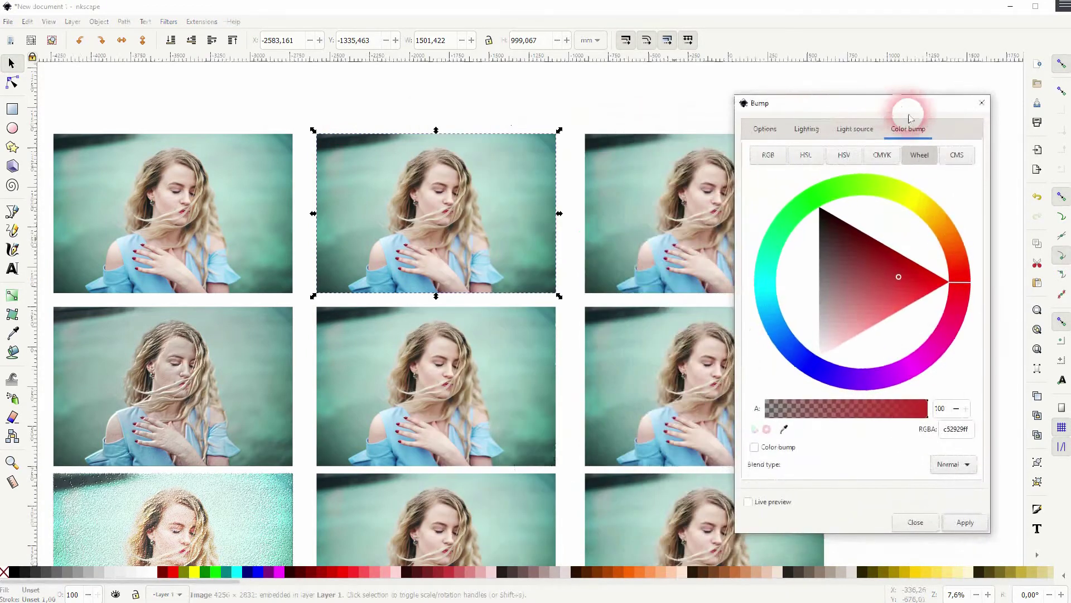
pyautogui.click(765, 504)
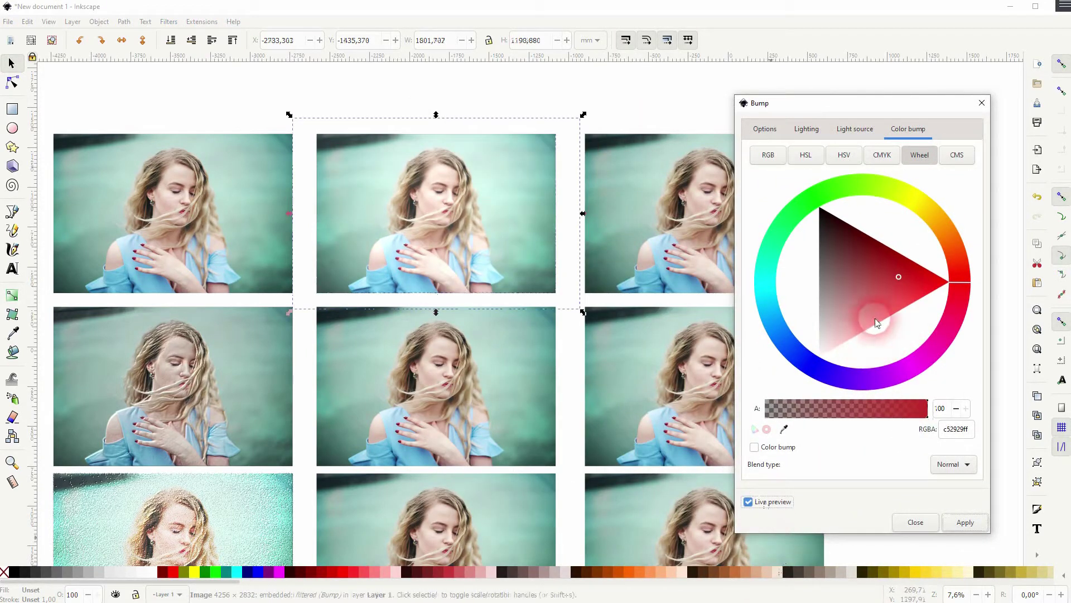
# - Set the Bump filter's point light Y location to 312 and its lighting height to 21.82, keeping the filter on the photo
pyautogui.click(867, 131)
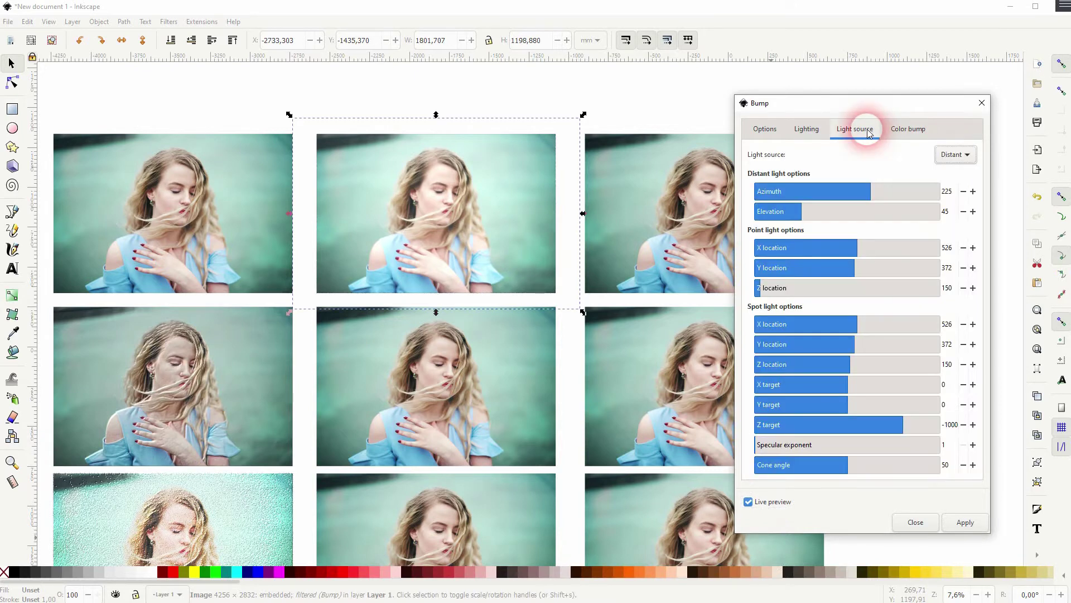
pyautogui.click(891, 262)
pyautogui.scroll(2, 891, 272)
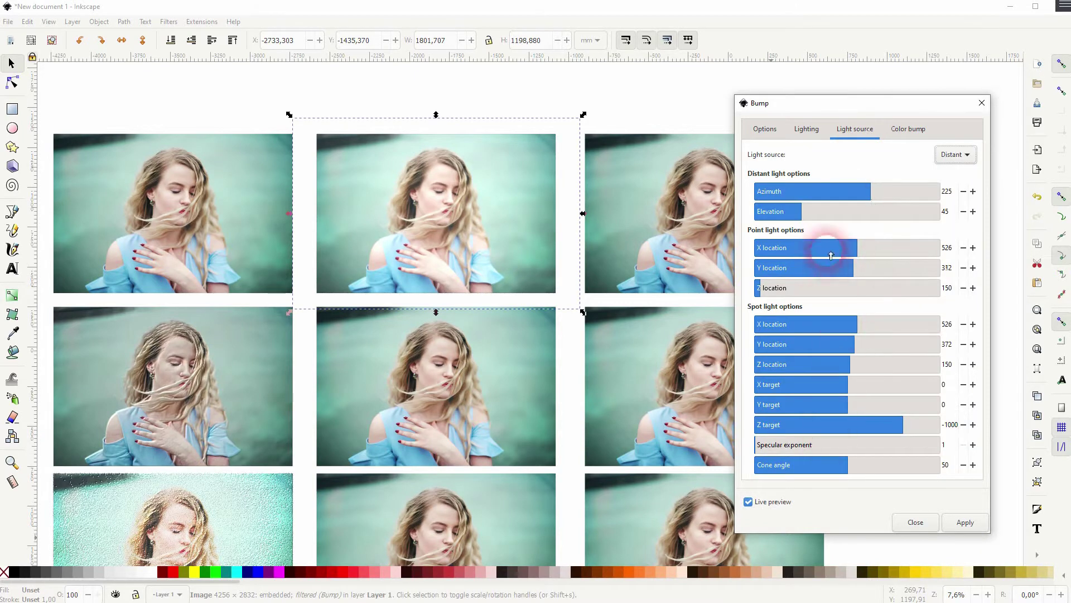
pyautogui.click(806, 129)
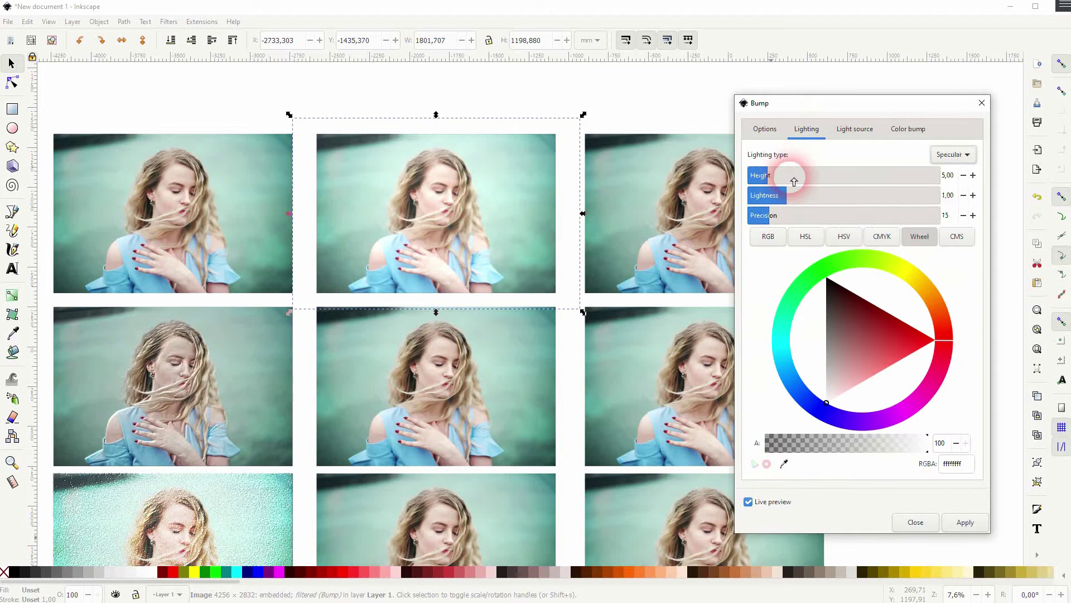
pyautogui.moveTo(793, 182); pyautogui.dragTo(761, 174)
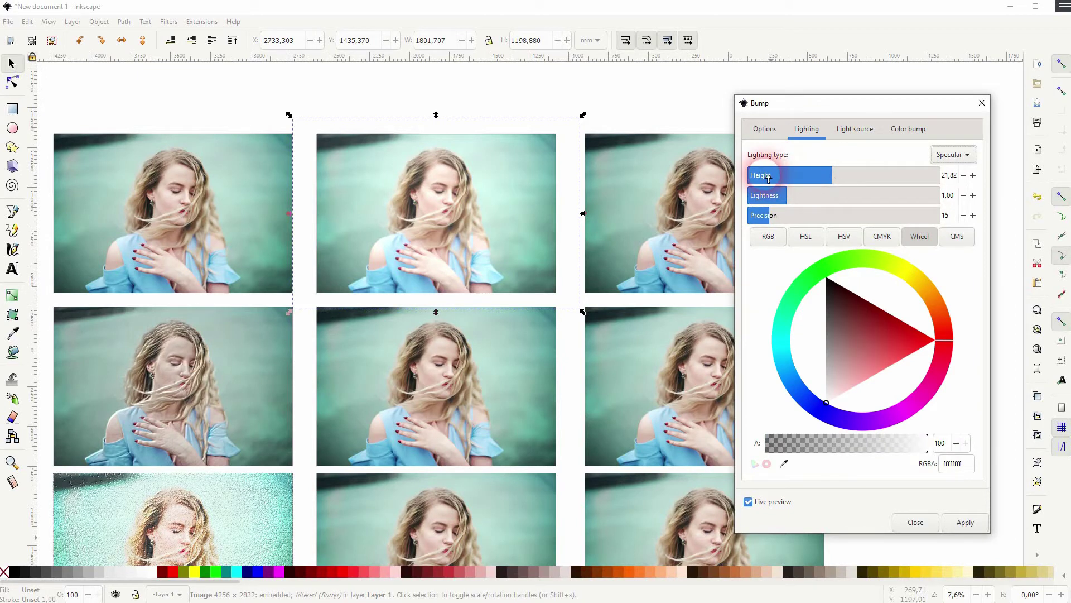
pyautogui.click(764, 129)
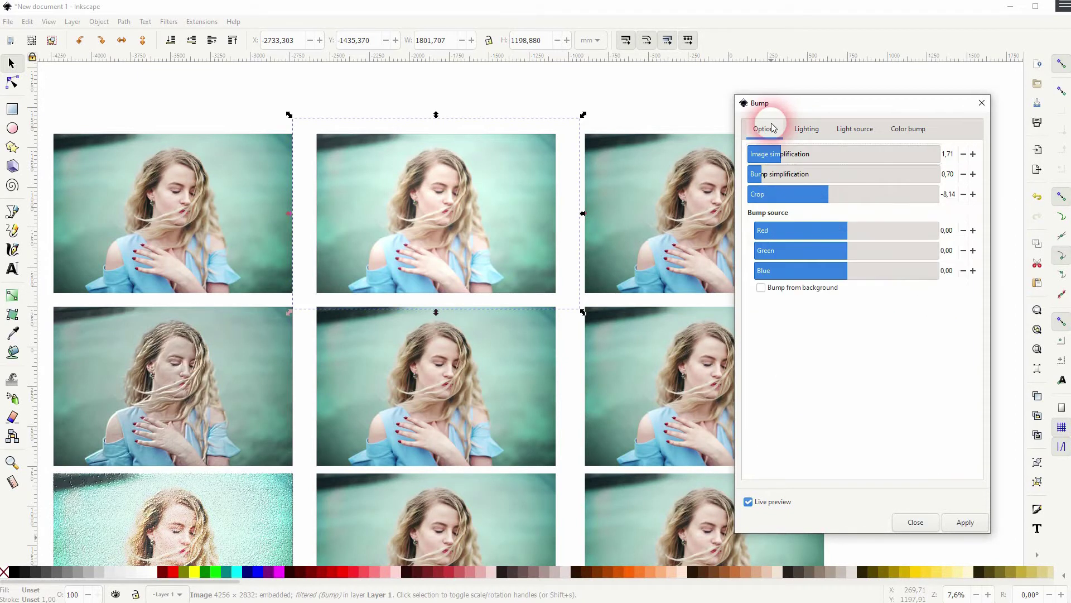
pyautogui.click(777, 287)
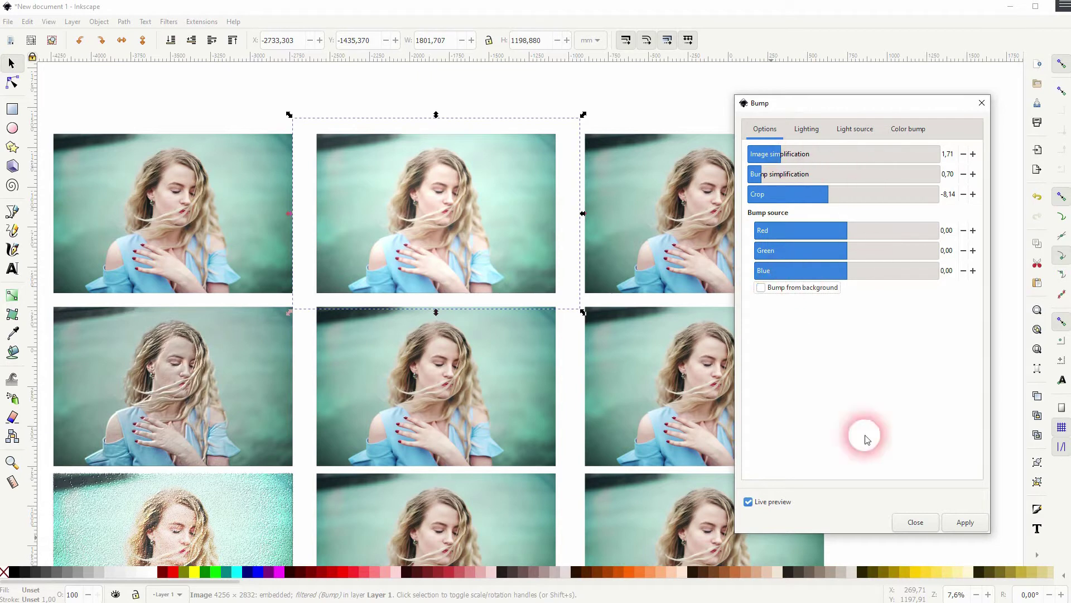
pyautogui.click(916, 522)
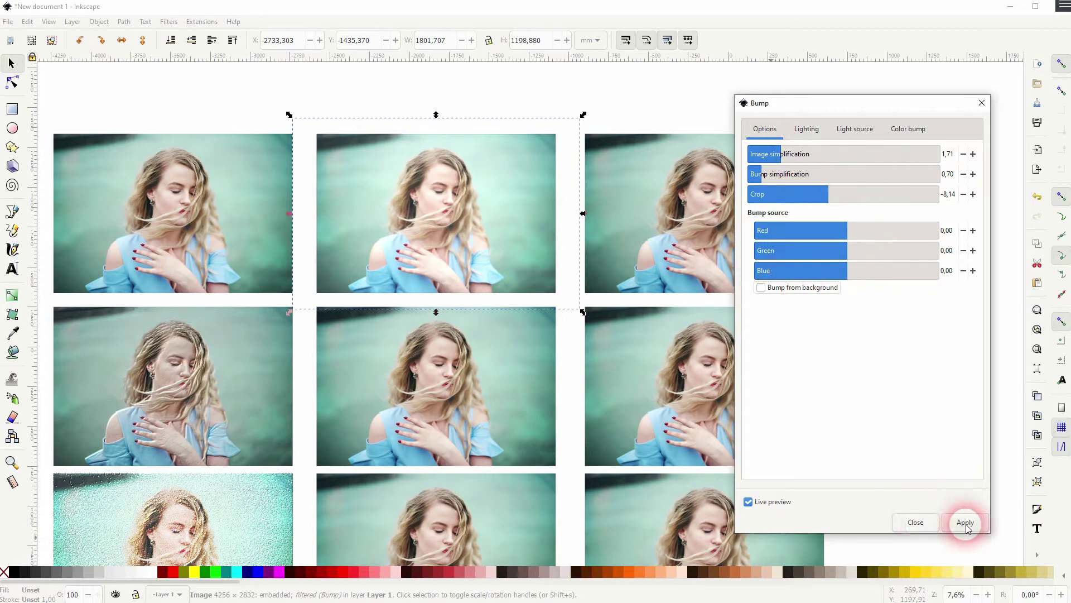
# - Apply the Canvas Bumps filter to the second photo in the middle column
pyautogui.click(438, 379)
pyautogui.click(168, 21)
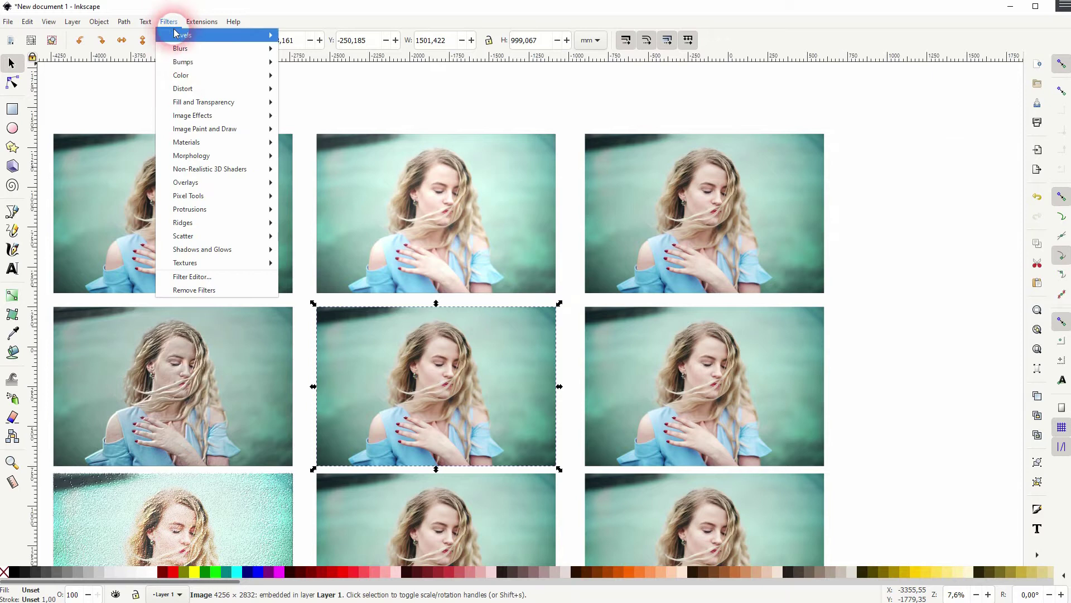
pyautogui.moveTo(200, 63)
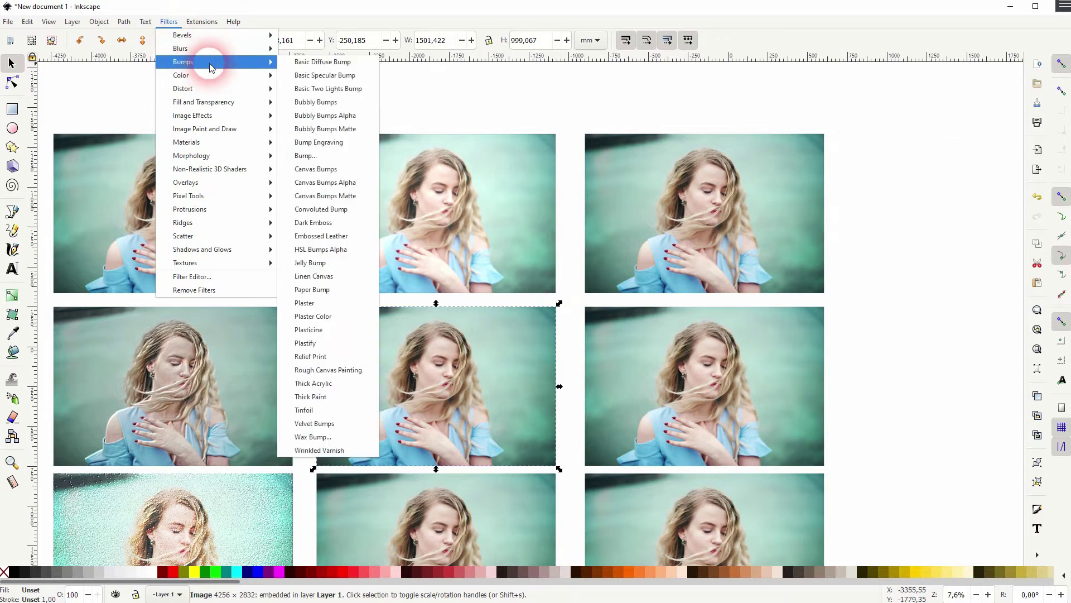
pyautogui.click(335, 169)
# - Apply the Convoluted Bump filter to the third photo in the middle column
pyautogui.moveTo(517, 430); pyautogui.dragTo(478, 239)
pyautogui.click(490, 375)
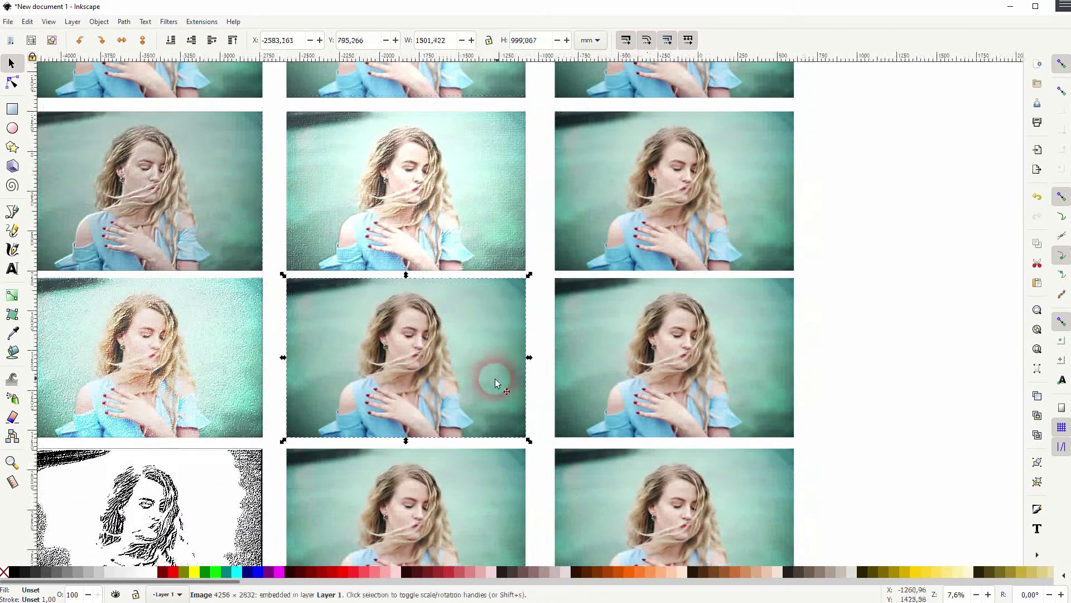
pyautogui.click(168, 21)
pyautogui.moveTo(196, 63)
pyautogui.click(339, 209)
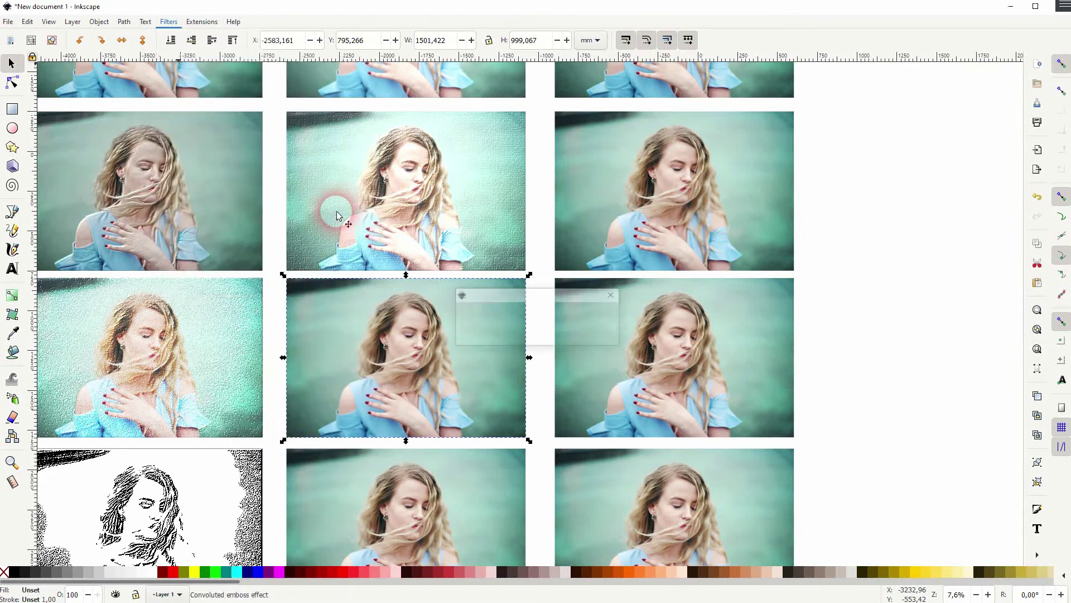
# - Apply the Dark Emboss filter to the lowest photo in the middle column
pyautogui.moveTo(451, 501); pyautogui.dragTo(432, 360)
pyautogui.click(431, 360)
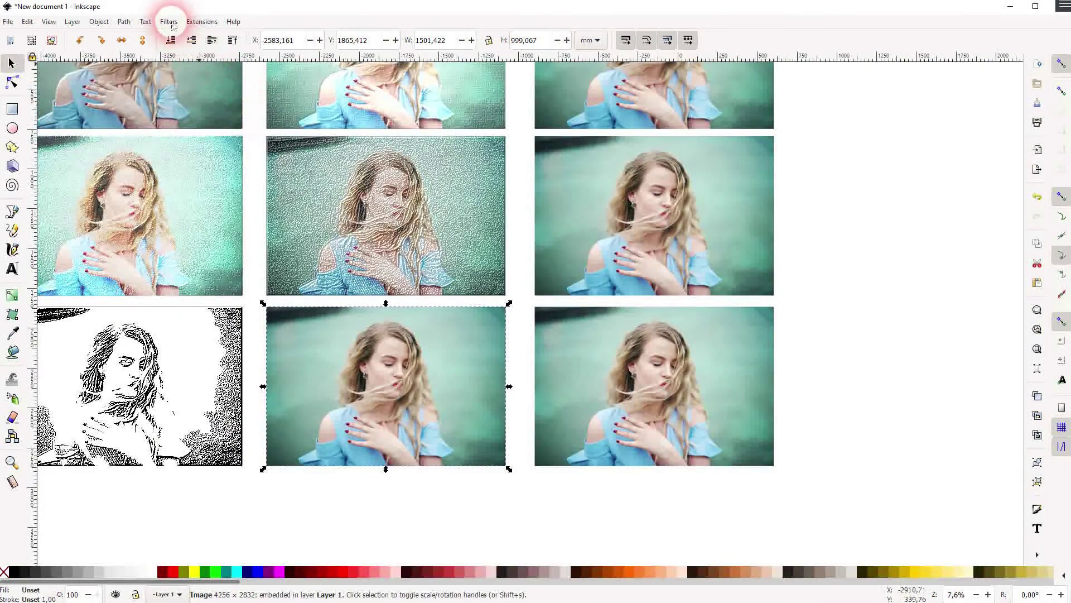
pyautogui.click(169, 21)
pyautogui.moveTo(204, 62)
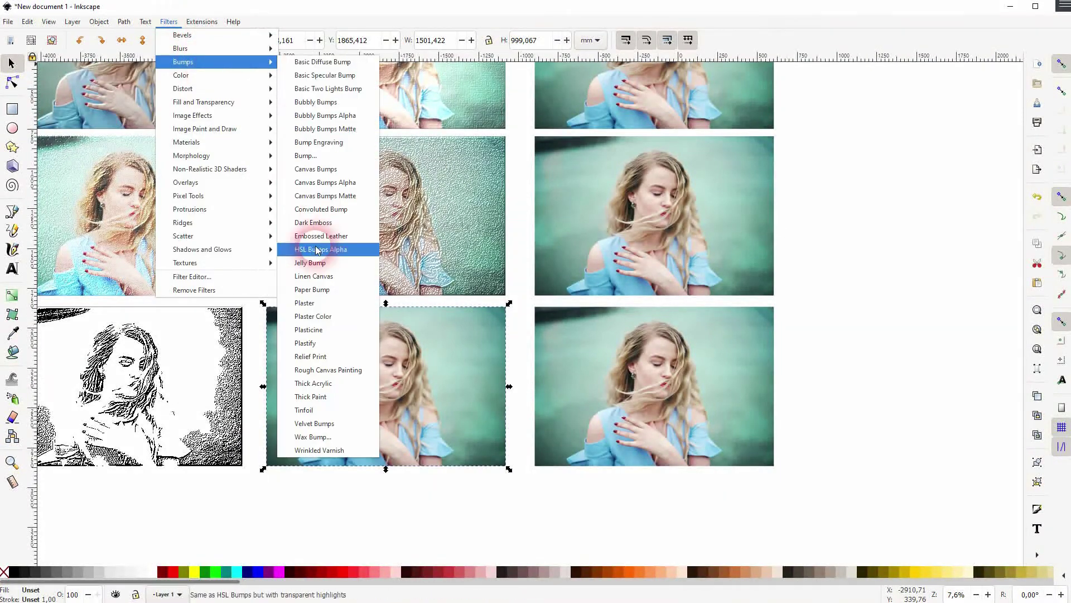
pyautogui.click(315, 222)
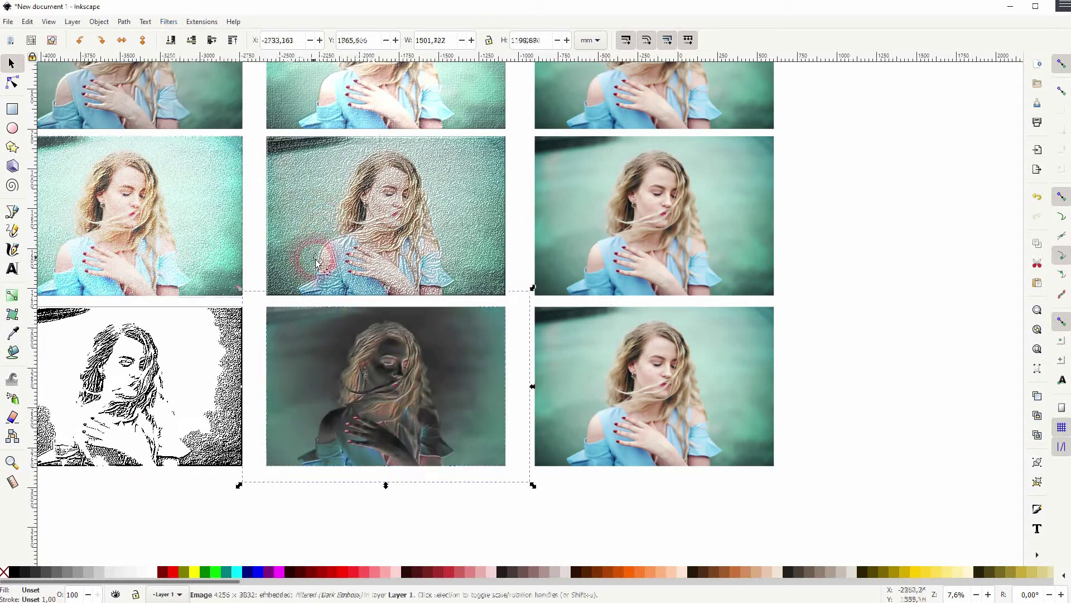
# - Apply the Jelly Bump filter to the top photo in the right column of the grid
pyautogui.click(426, 529)
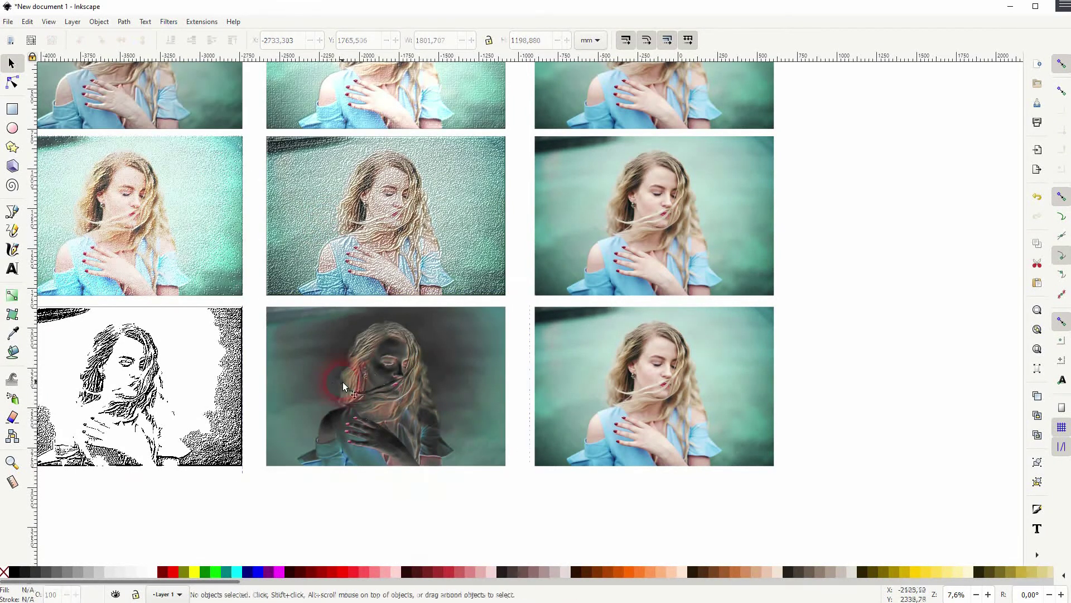
pyautogui.press('space')
pyautogui.moveTo(537, 368); pyautogui.dragTo(507, 490)
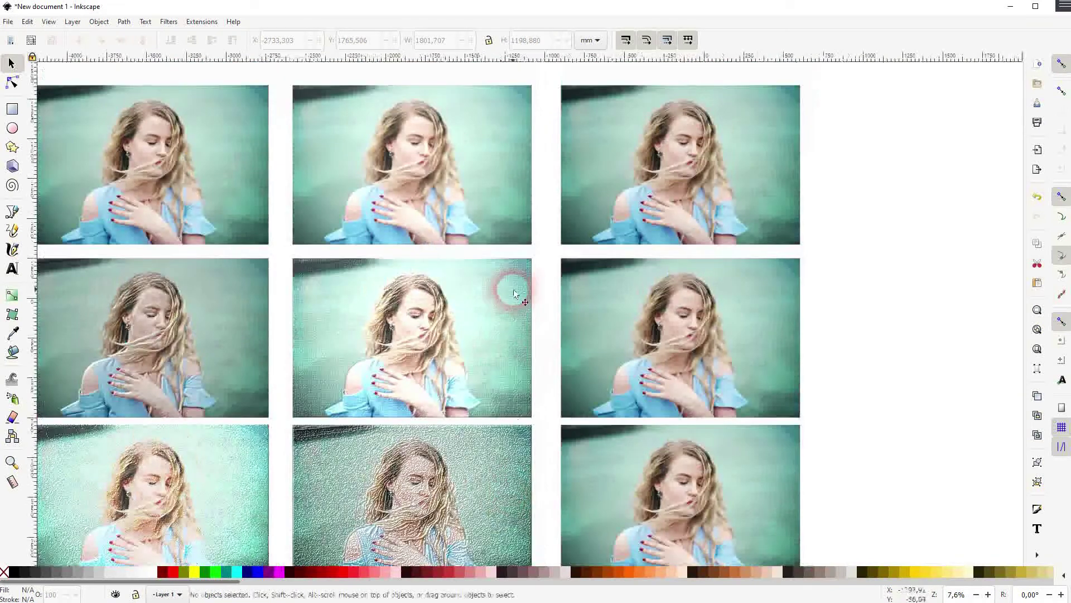
pyautogui.moveTo(514, 290); pyautogui.dragTo(470, 323)
pyautogui.click(580, 215)
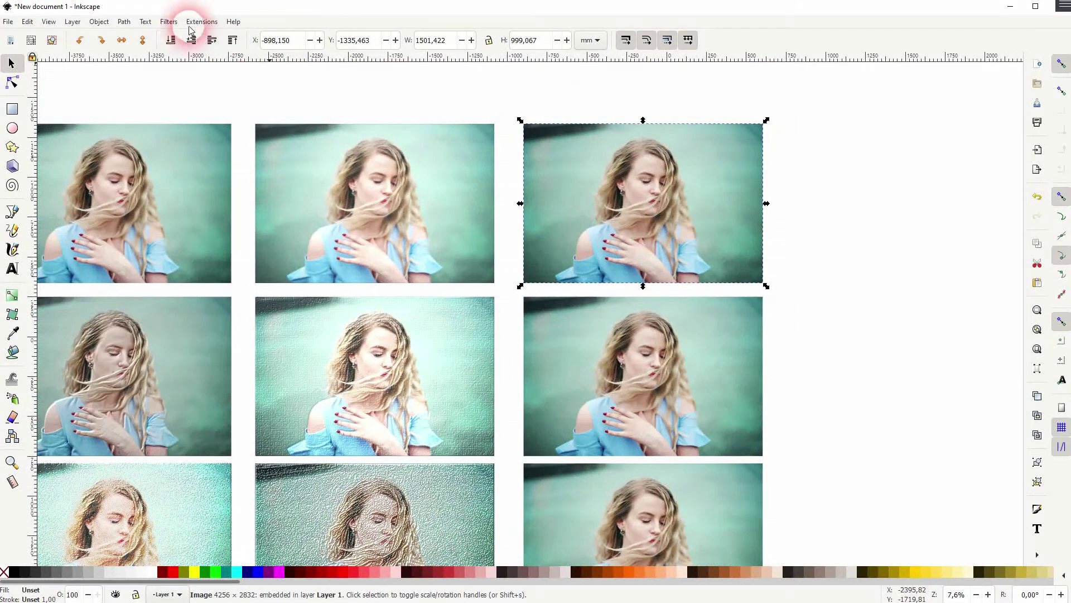
pyautogui.click(168, 22)
pyautogui.moveTo(211, 62)
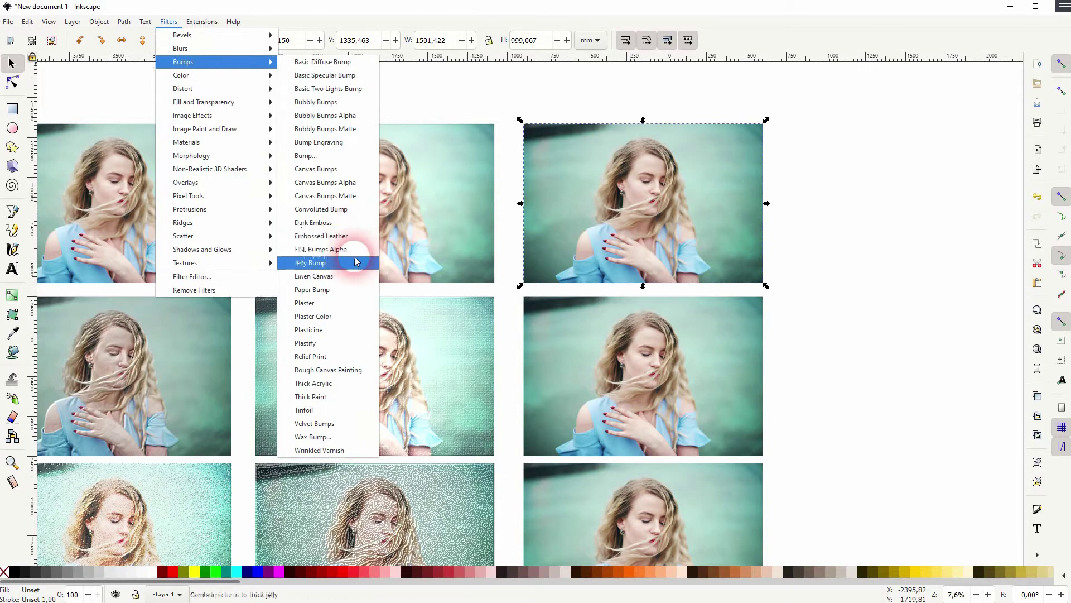
pyautogui.click(351, 269)
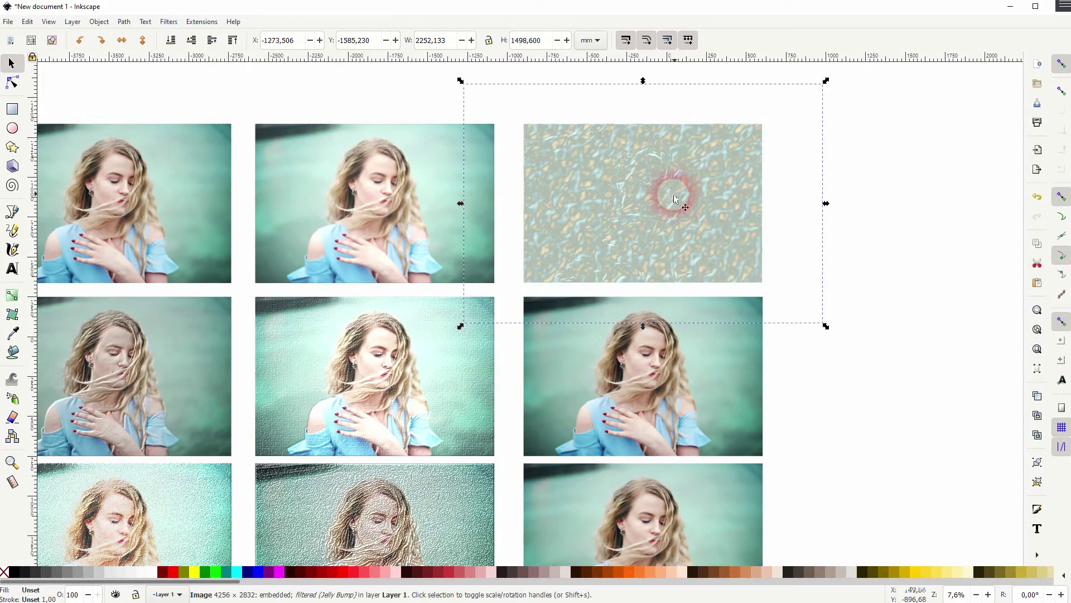
pyautogui.click(842, 430)
# - Apply the Plasticine Bumps filter to the second photo in the right column
pyautogui.click(685, 414)
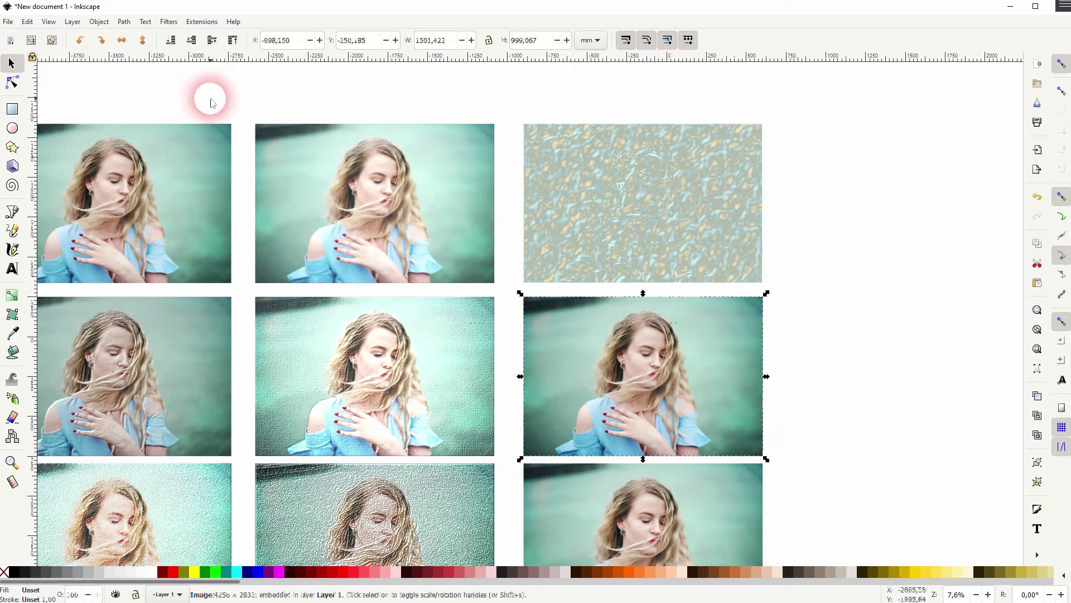
pyautogui.click(169, 23)
pyautogui.moveTo(184, 61)
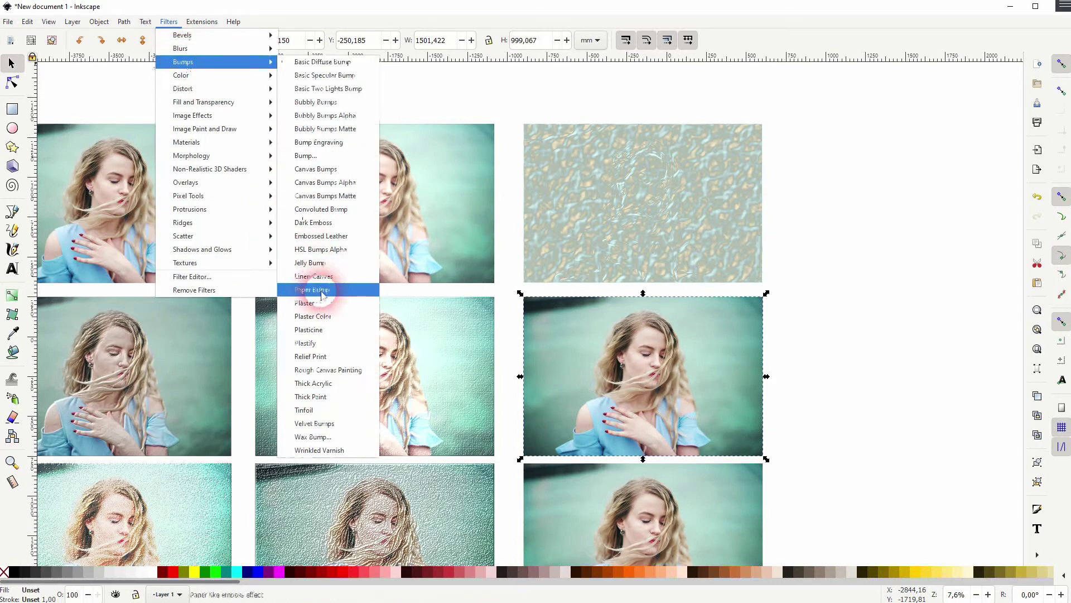
pyautogui.click(335, 329)
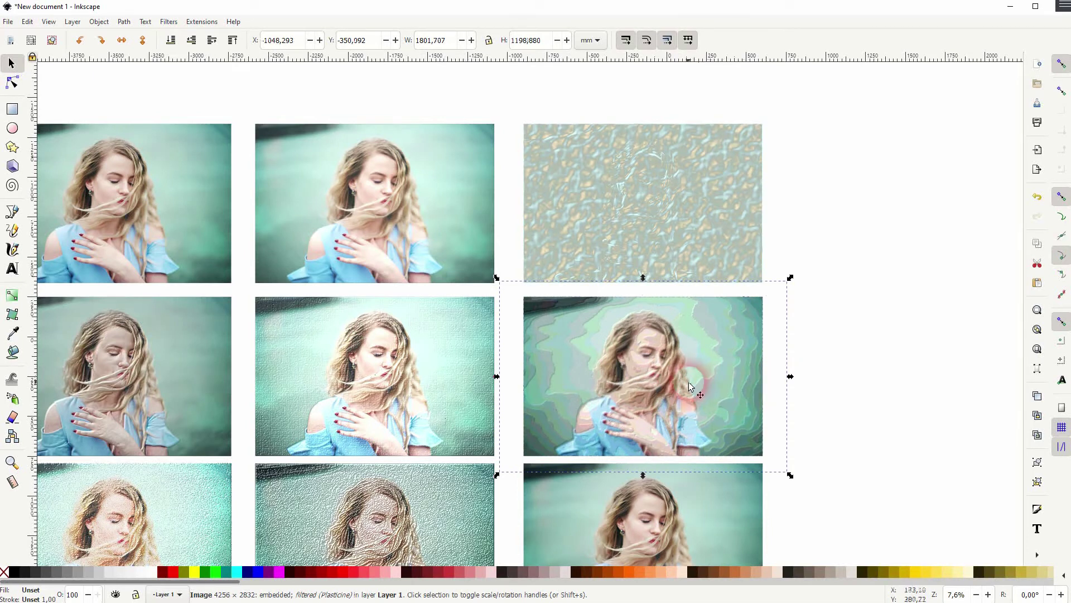
# - Open the Wax Bump filter settings for the third photo in the right column and turn on the live preview
pyautogui.scroll(-6, 726, 374)
pyautogui.hscroll(2, 725, 374)
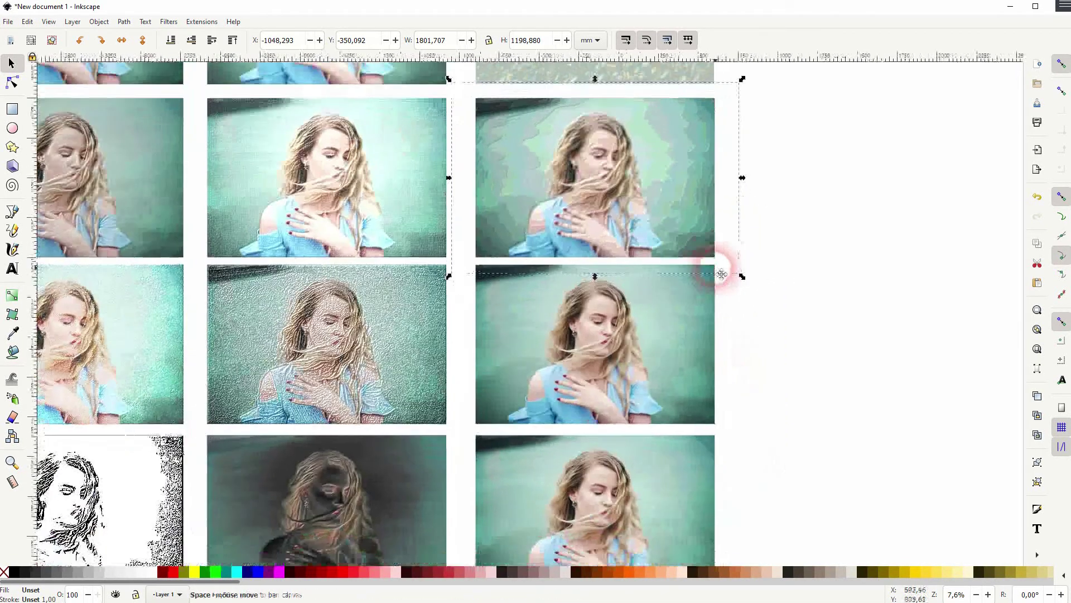
pyautogui.click(681, 376)
pyautogui.click(169, 21)
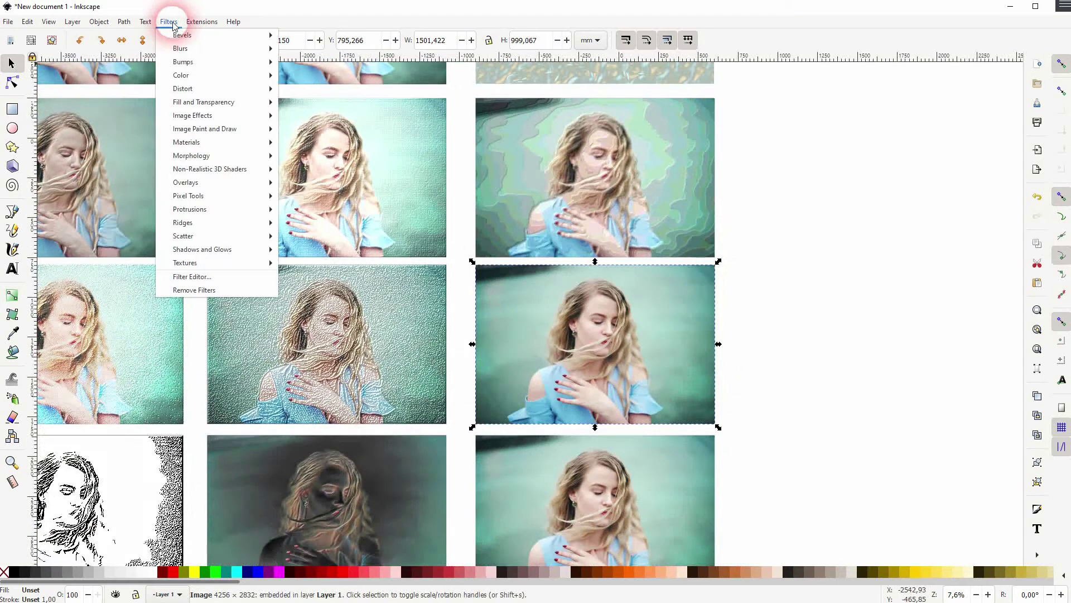
pyautogui.moveTo(215, 58)
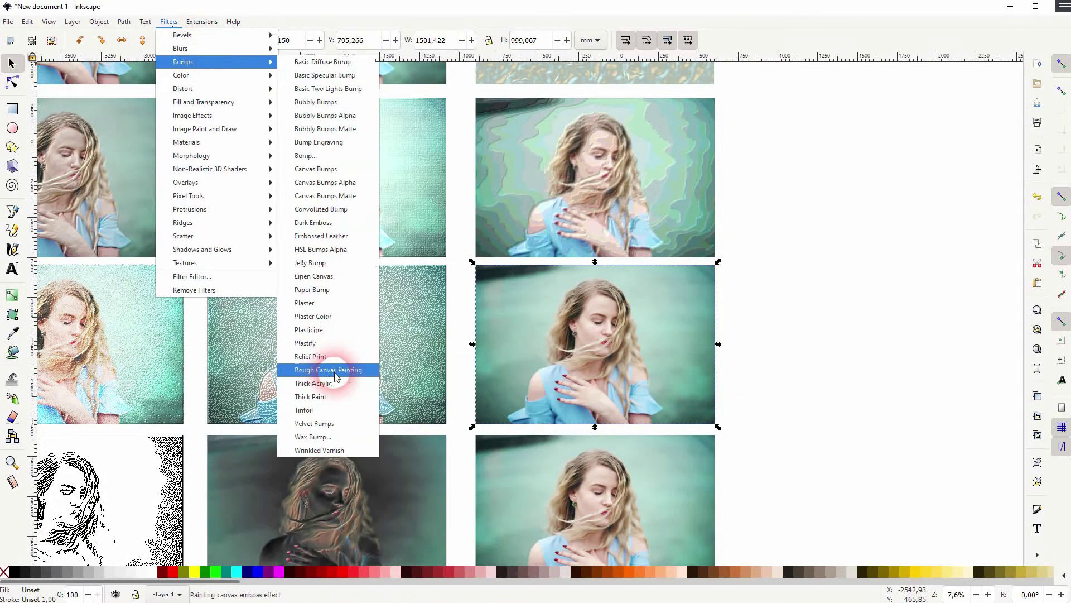
pyautogui.click(342, 436)
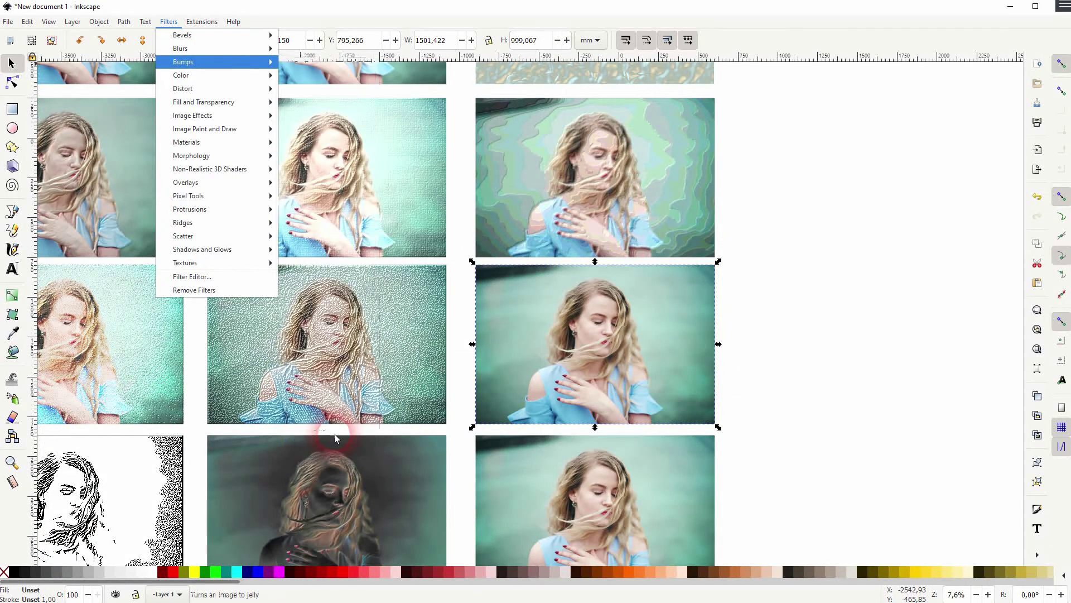
pyautogui.moveTo(528, 130); pyautogui.dragTo(861, 122)
pyautogui.click(781, 476)
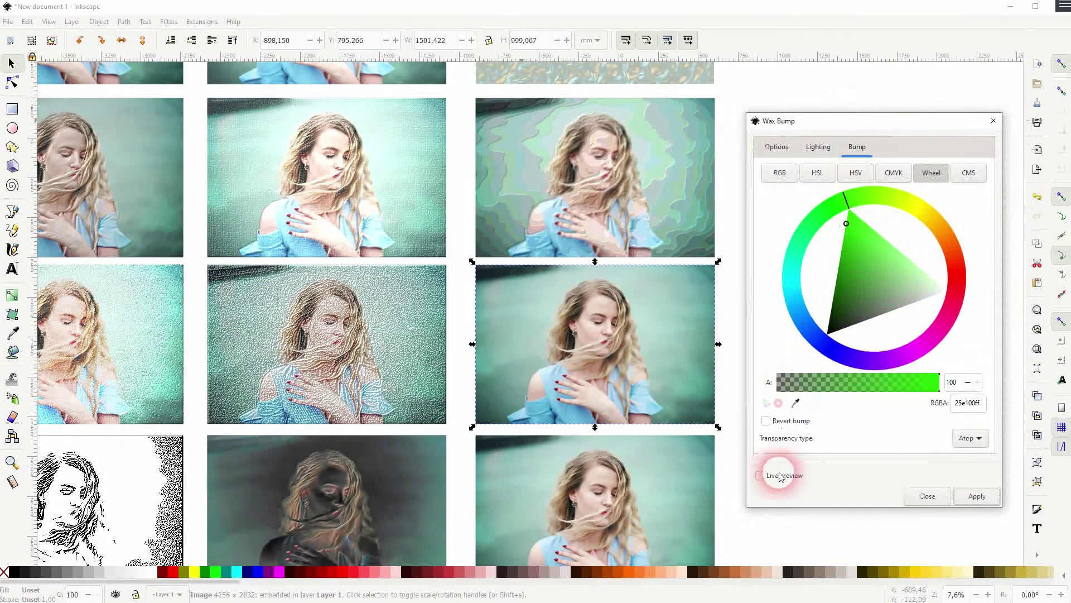
# - Set the Wax Bump colour to the crimson e10042 with an alpha of 61, comparing the photo with and without the preview
pyautogui.click(891, 244)
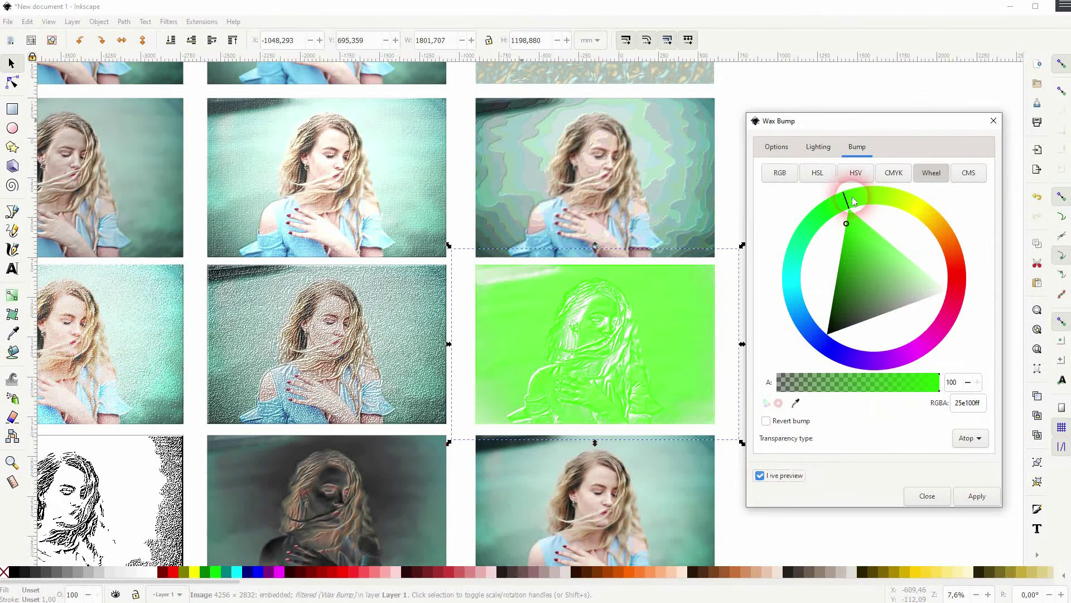
pyautogui.moveTo(852, 201); pyautogui.dragTo(955, 303)
pyautogui.click(772, 476)
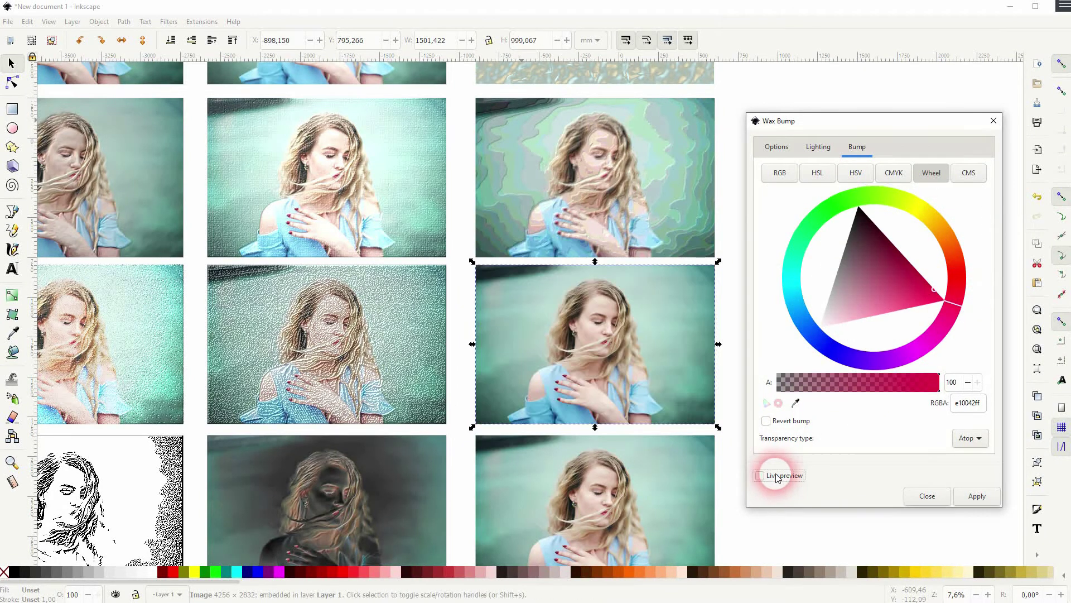
pyautogui.click(776, 475)
pyautogui.click(752, 479)
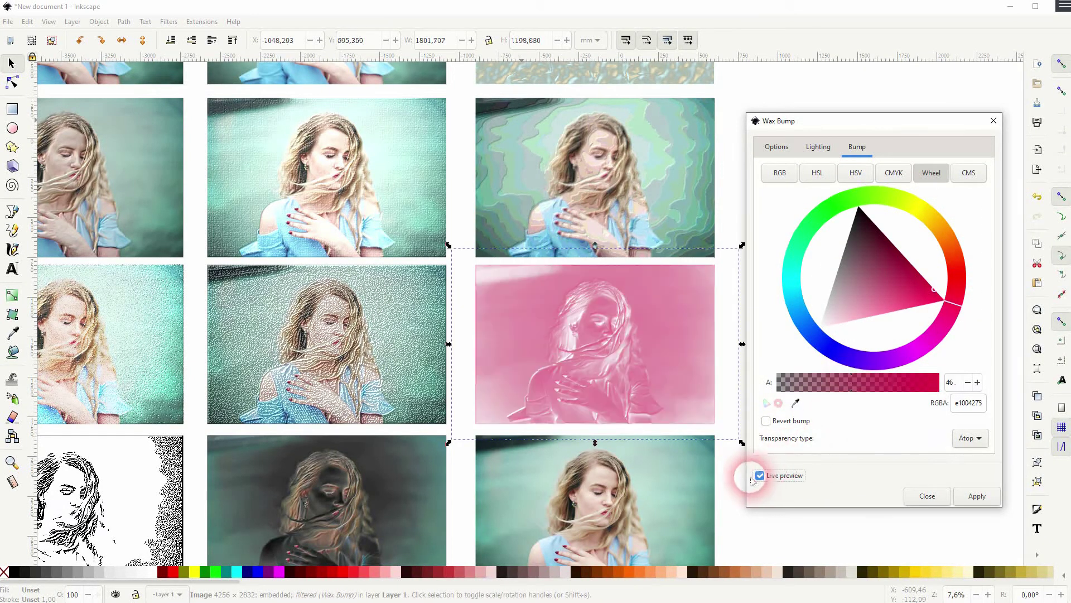
pyautogui.click(815, 385)
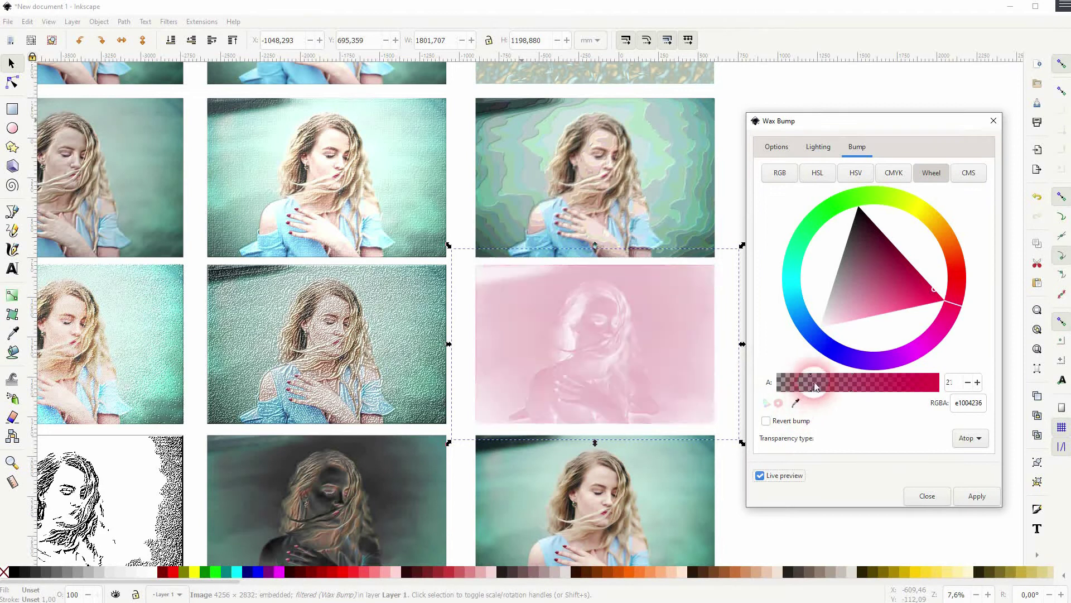
pyautogui.click(877, 387)
# - Set the Wax Bump lighting height to 6.98 and lightness to 1.30, then apply the filter and close its settings
pyautogui.click(817, 148)
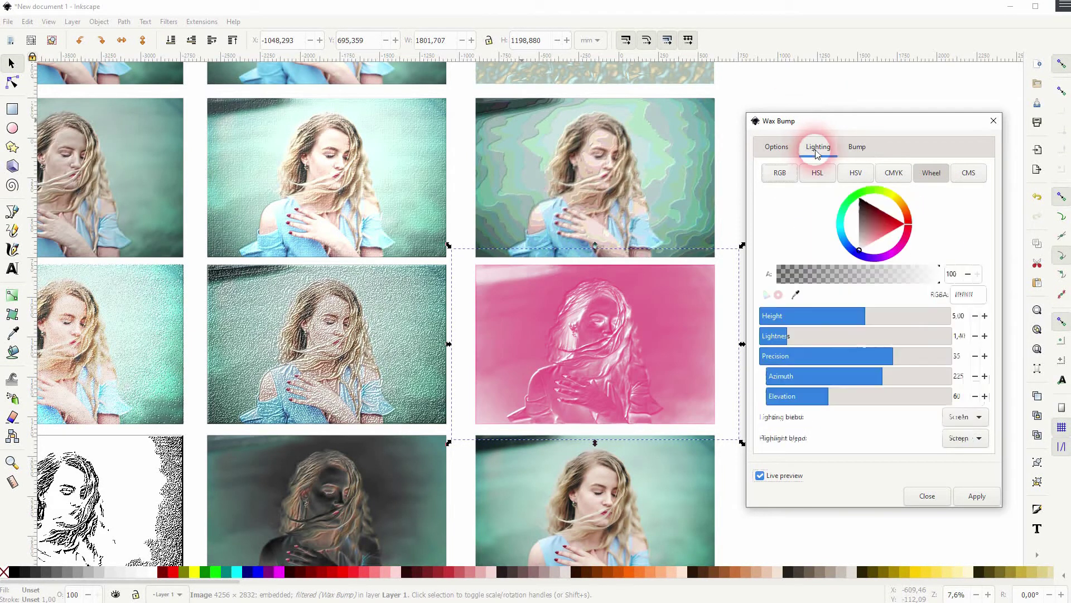
pyautogui.click(826, 300)
pyautogui.click(889, 317)
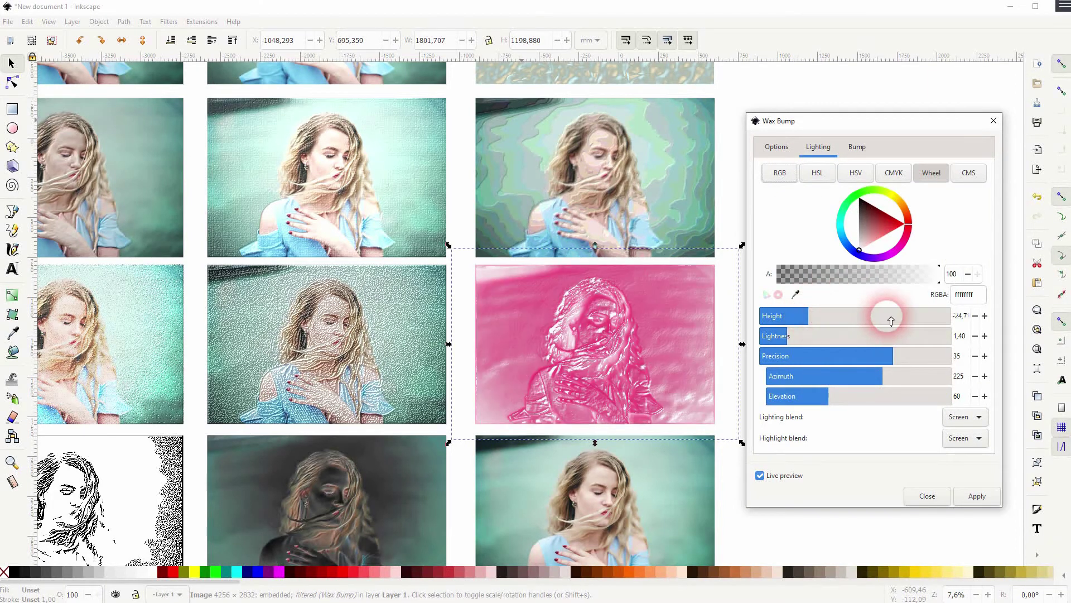
pyautogui.click(869, 314)
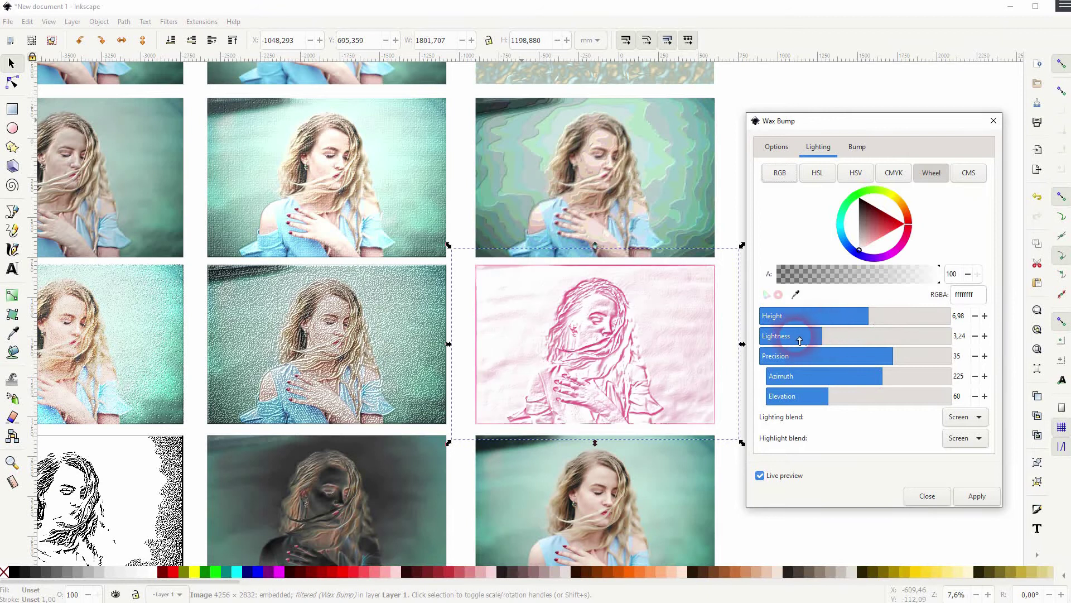
pyautogui.click(775, 146)
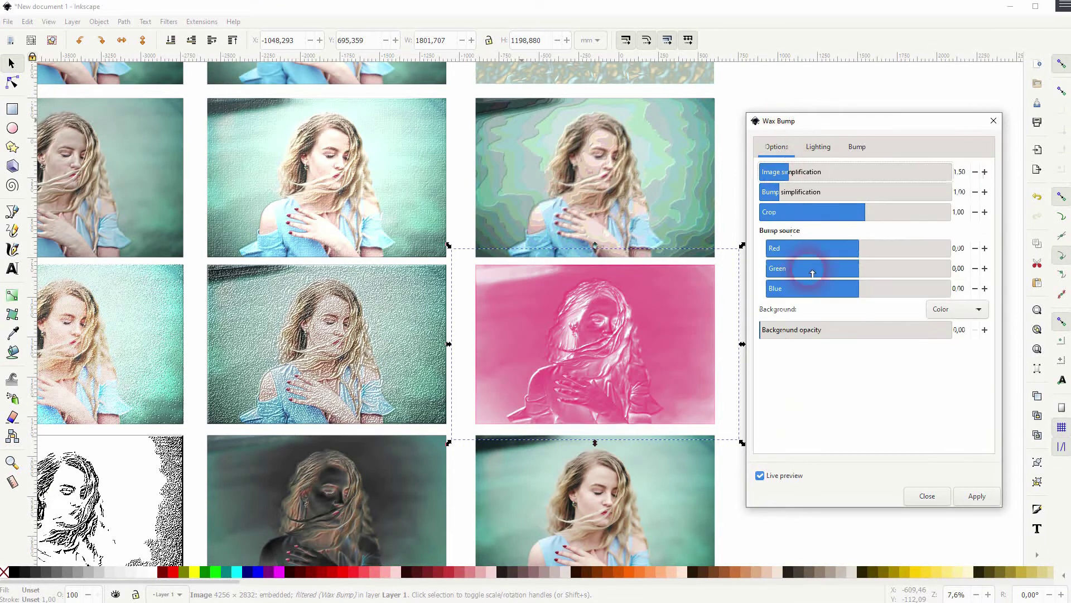
pyautogui.click(975, 496)
pyautogui.click(993, 121)
# - Apply the Wrinkled Varnish Bumps filter to the lowest photo in the right column
pyautogui.scroll(-5, 760, 376)
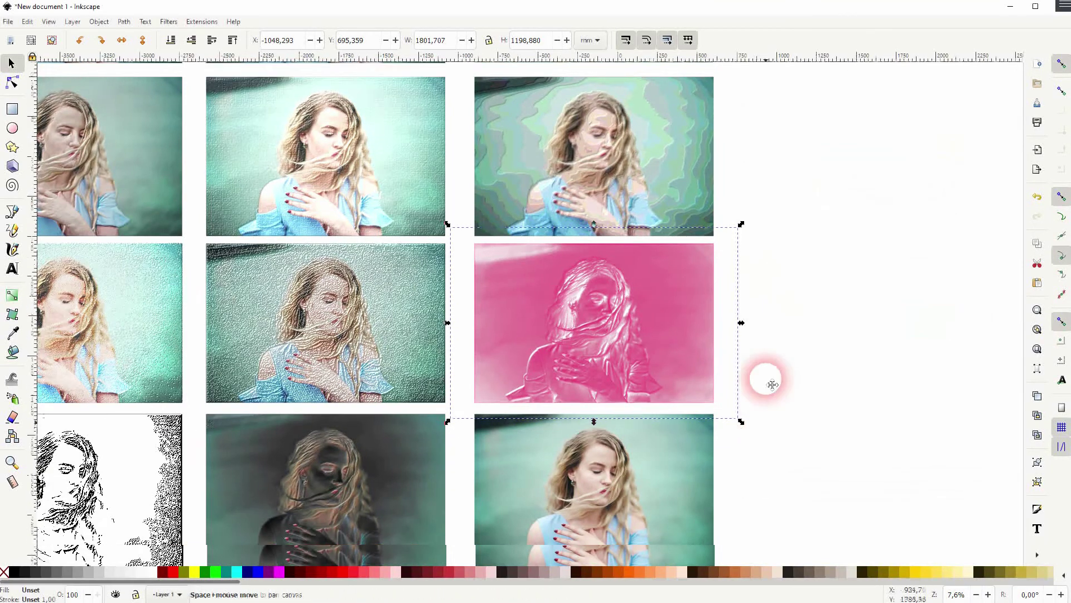
pyautogui.click(692, 357)
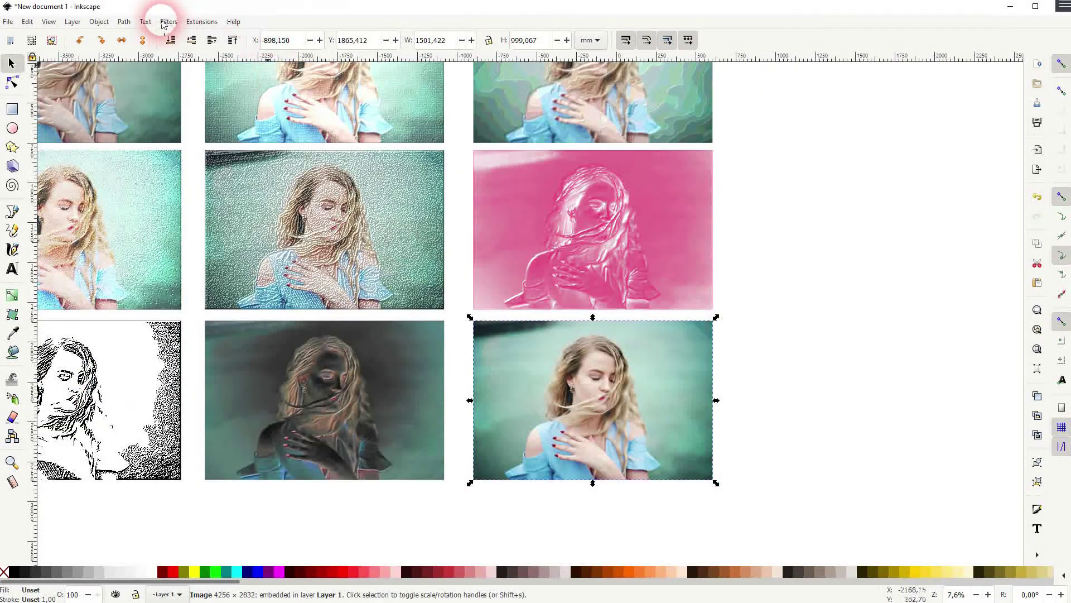
pyautogui.click(163, 23)
pyautogui.moveTo(184, 61)
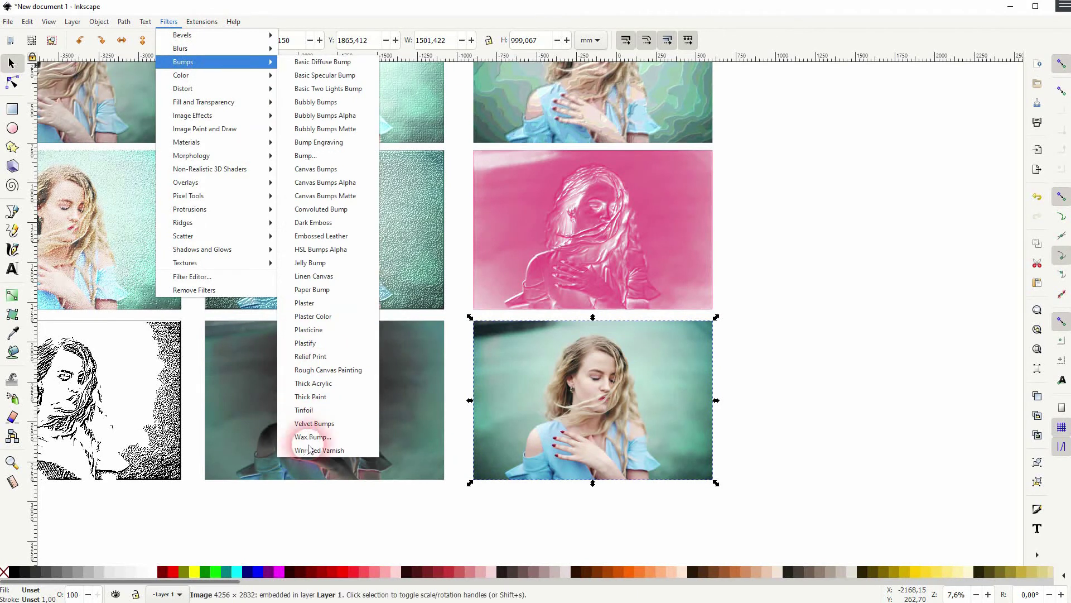
pyautogui.click(312, 450)
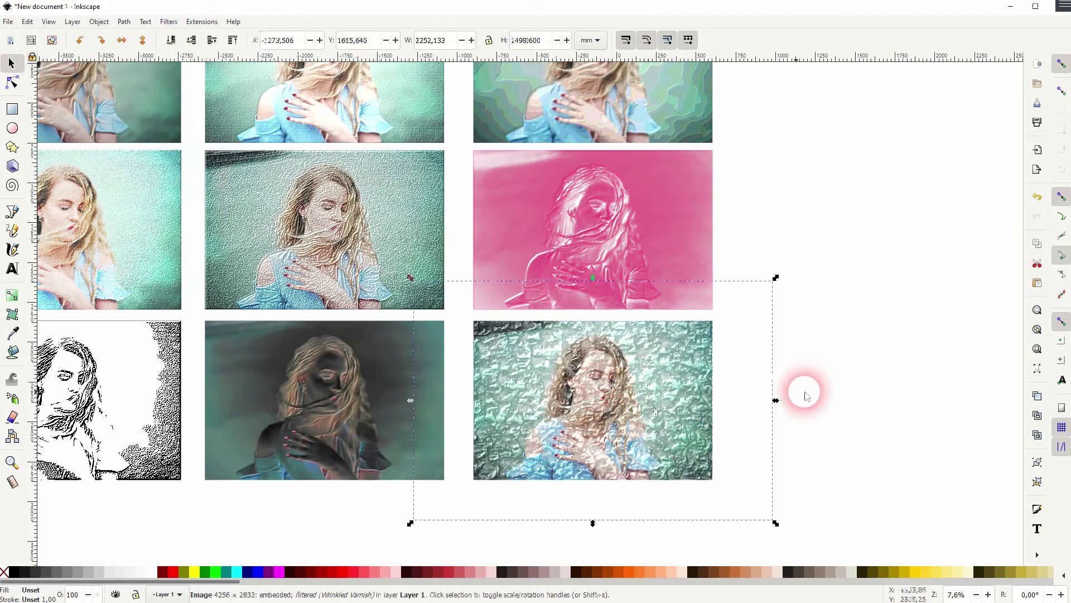
pyautogui.click(547, 312)
# - Review the whole grid of filtered photos, checking which filter the second photo in the right column carries
pyautogui.scroll(-1, 355, 229)
pyautogui.press('space')
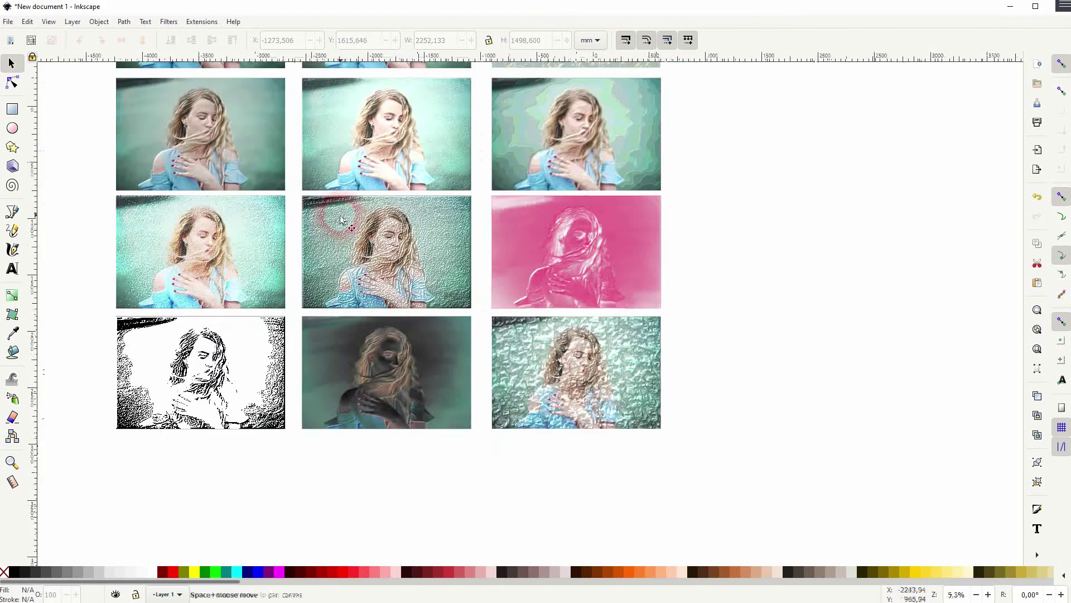
pyautogui.moveTo(348, 223); pyautogui.dragTo(465, 350)
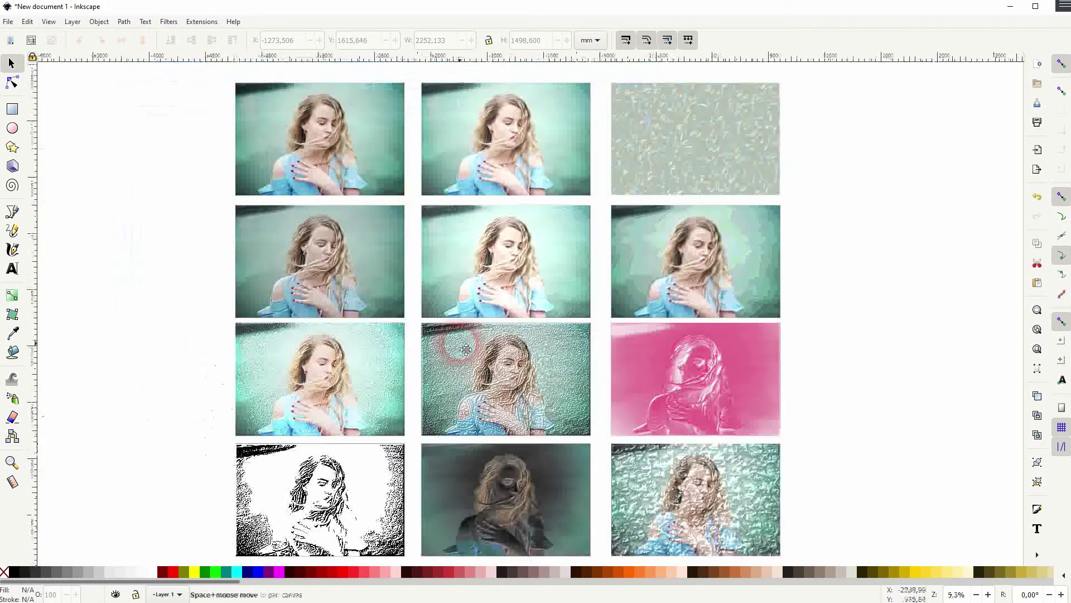
pyautogui.click(747, 270)
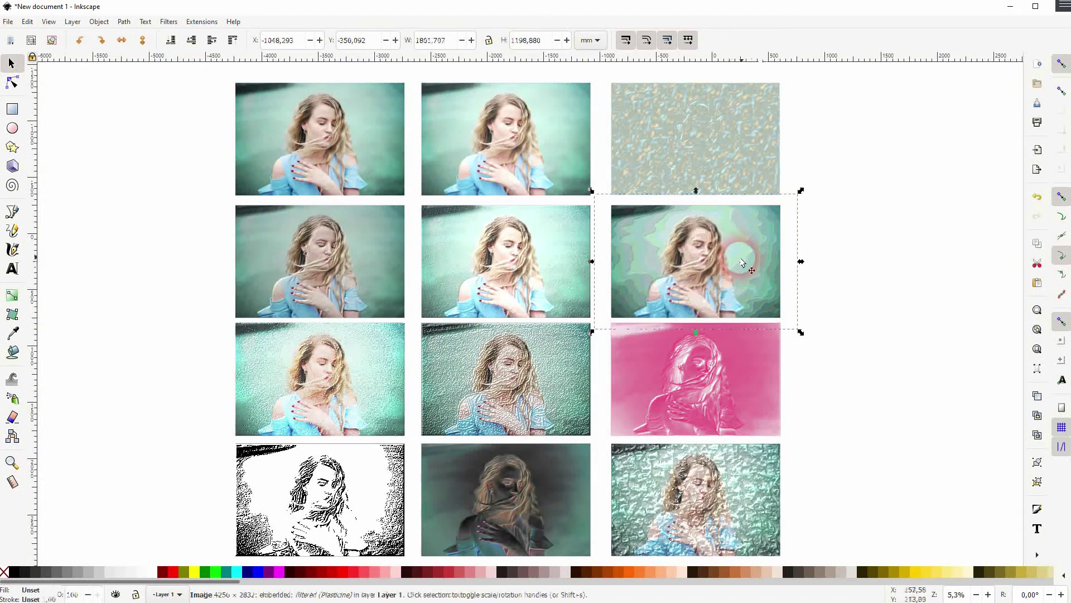
pyautogui.click(853, 358)
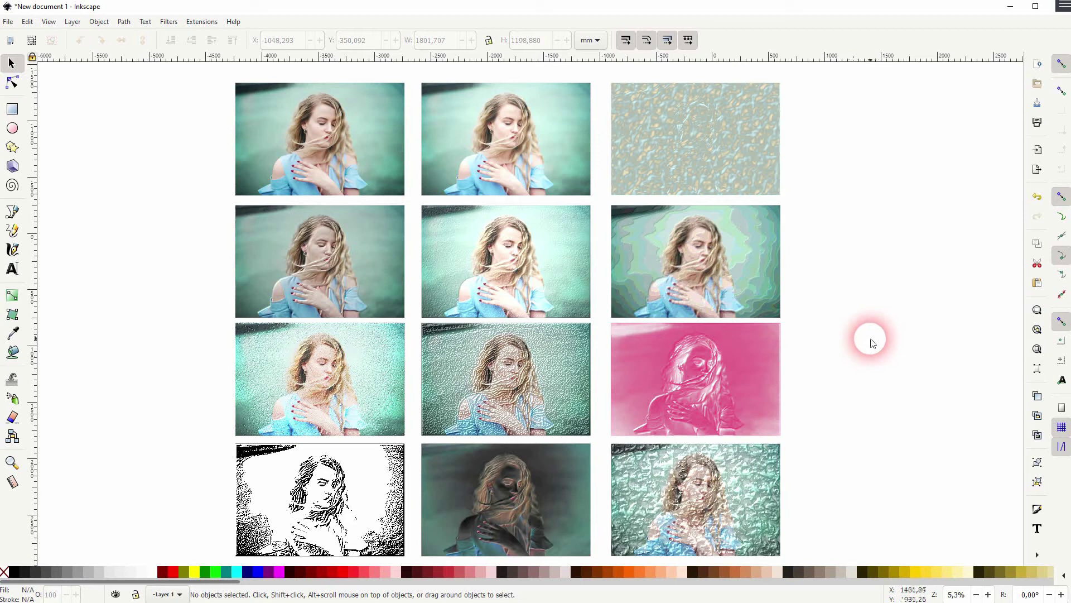